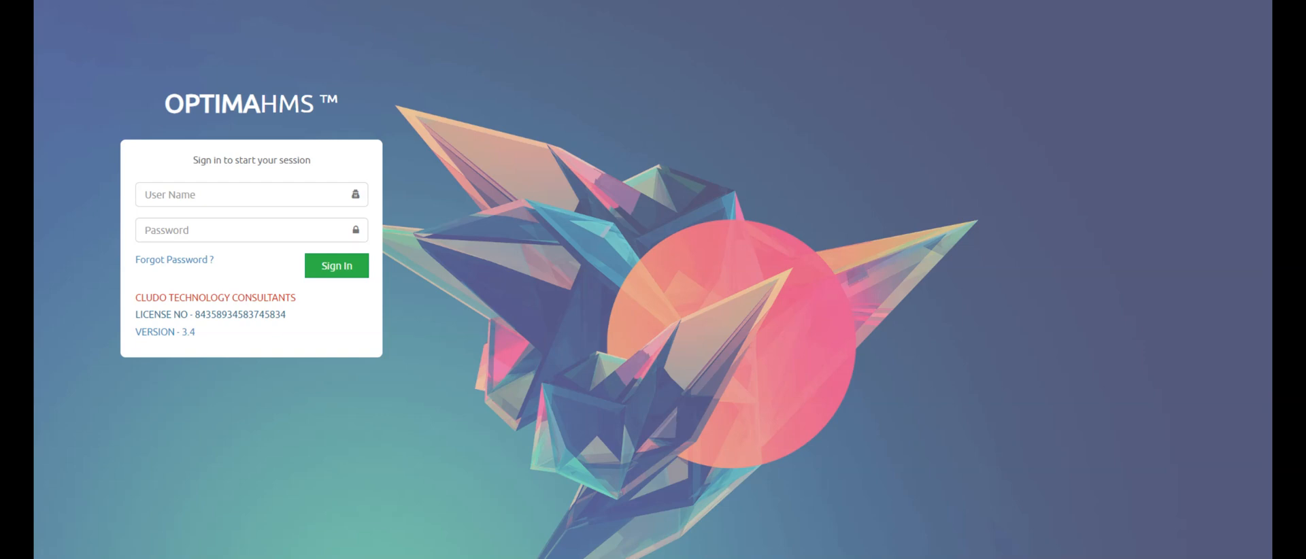
- Paste the login user name and type the account password on the sign-in page
click(207, 201)
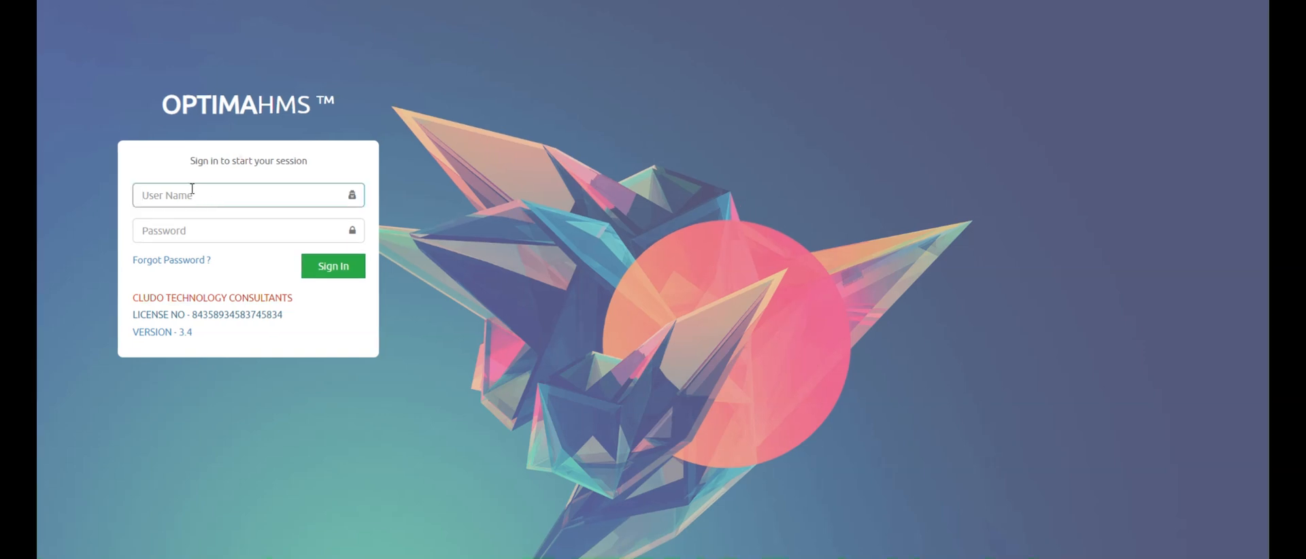
key(ctrl+v)
click(187, 227)
text(••)
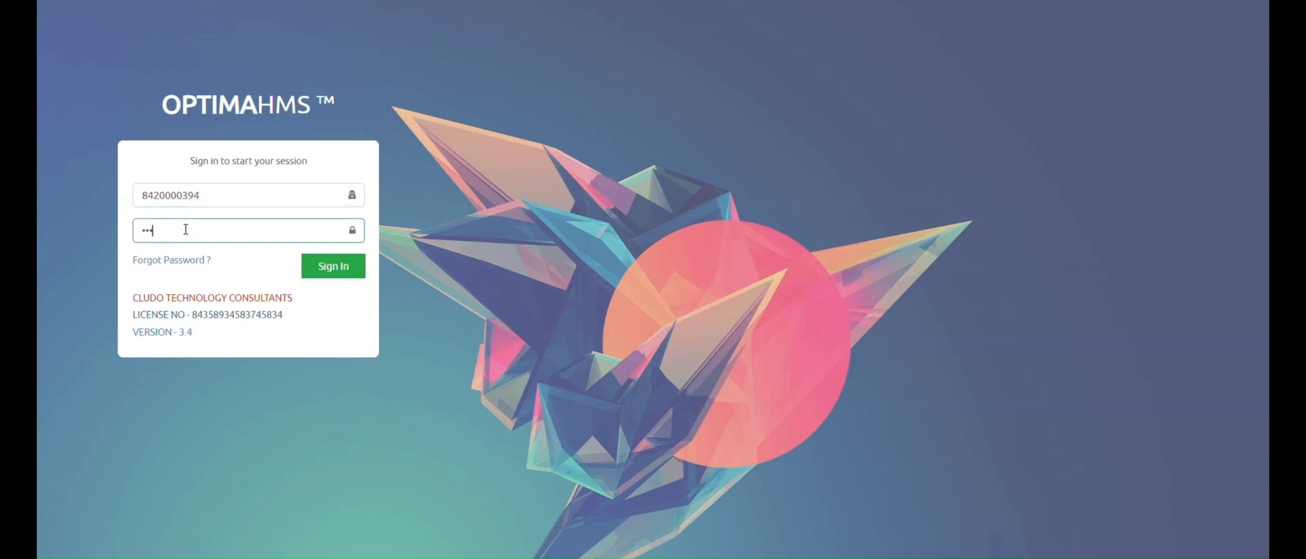
text(••••)
- Sign in, dismiss the password warning, and open Outpatient Registration under Out Patient
click(331, 268)
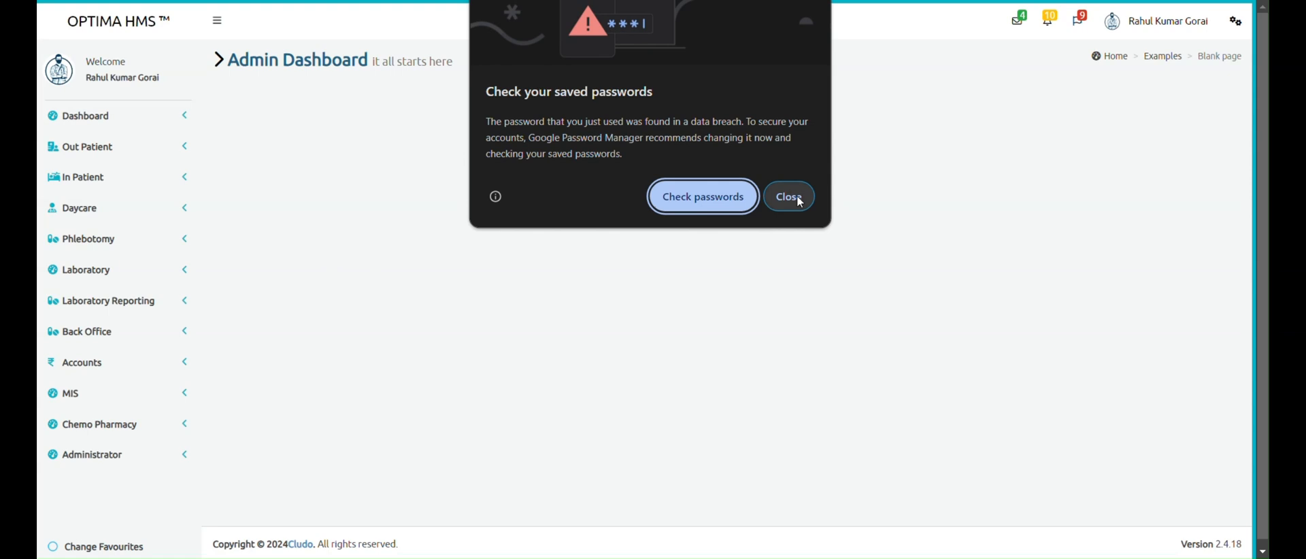
click(790, 197)
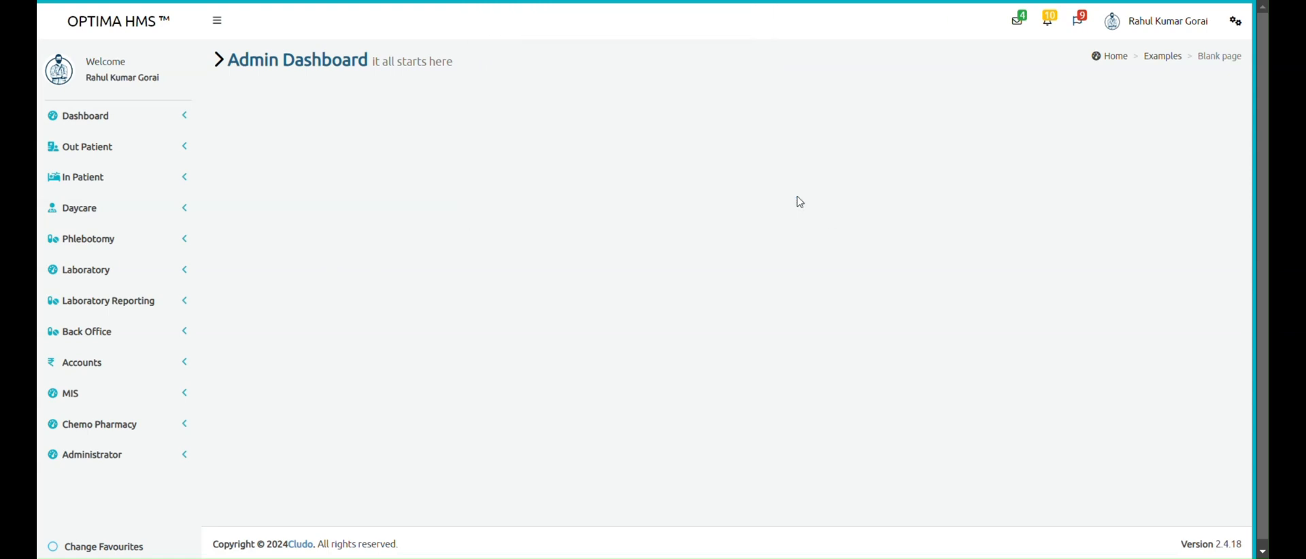
click(179, 143)
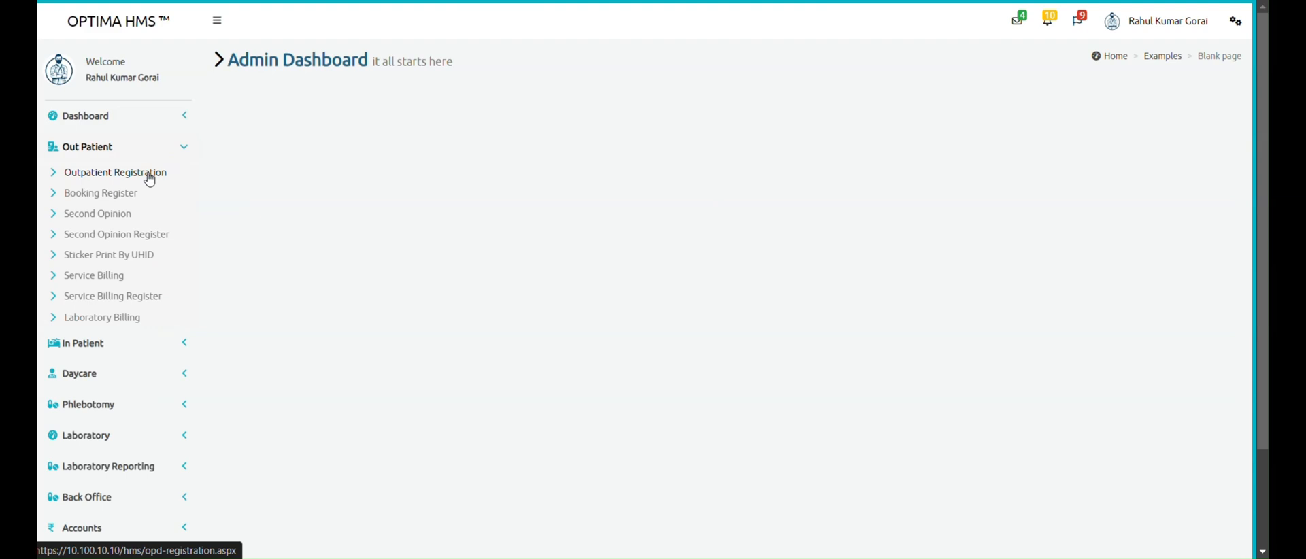
click(149, 177)
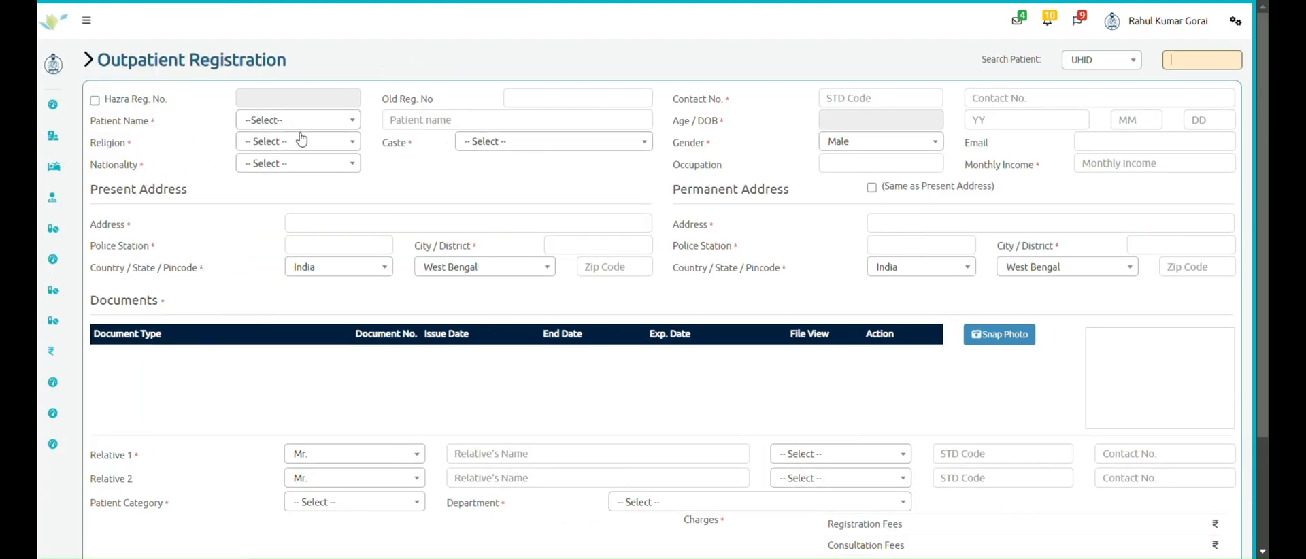
- Set the patient's title to Mr. and enter the patient's full name
click(318, 123)
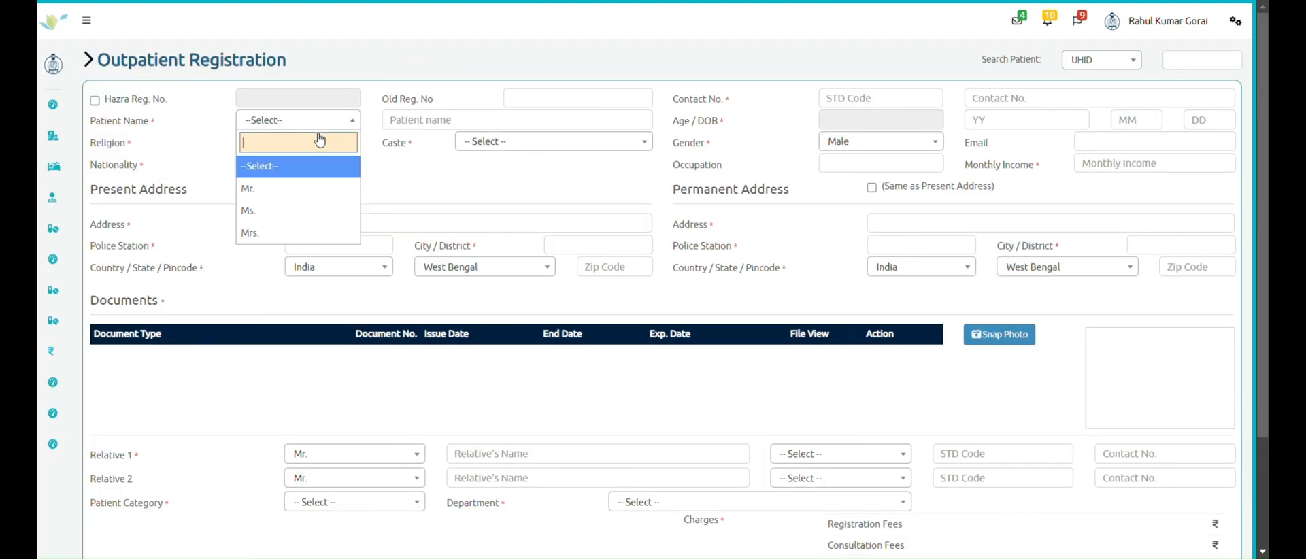
click(324, 188)
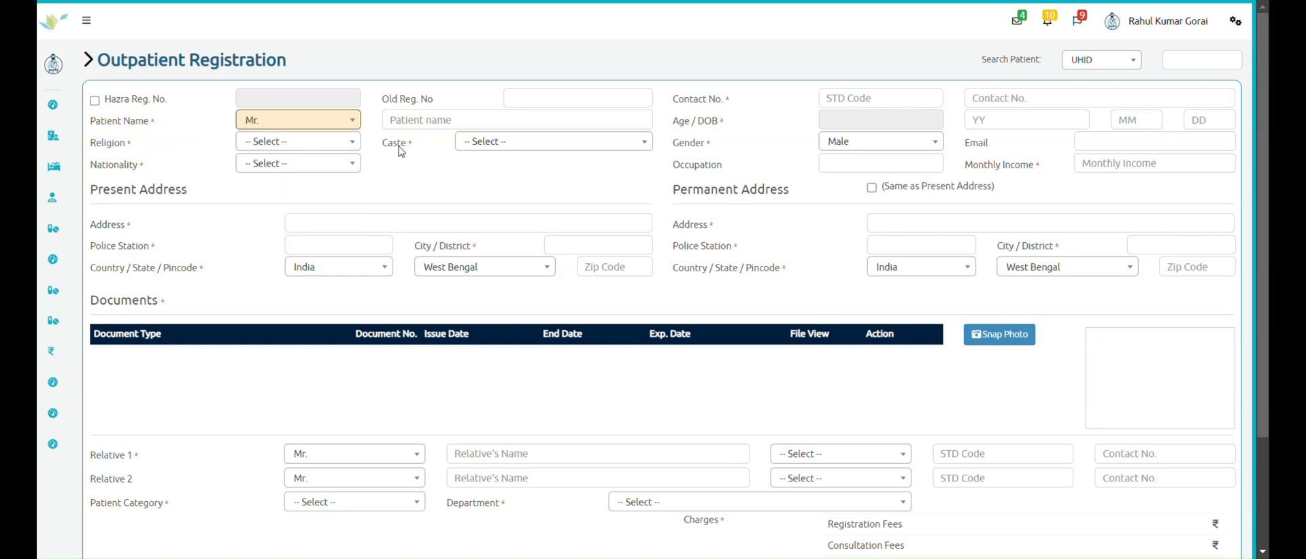
click(441, 121)
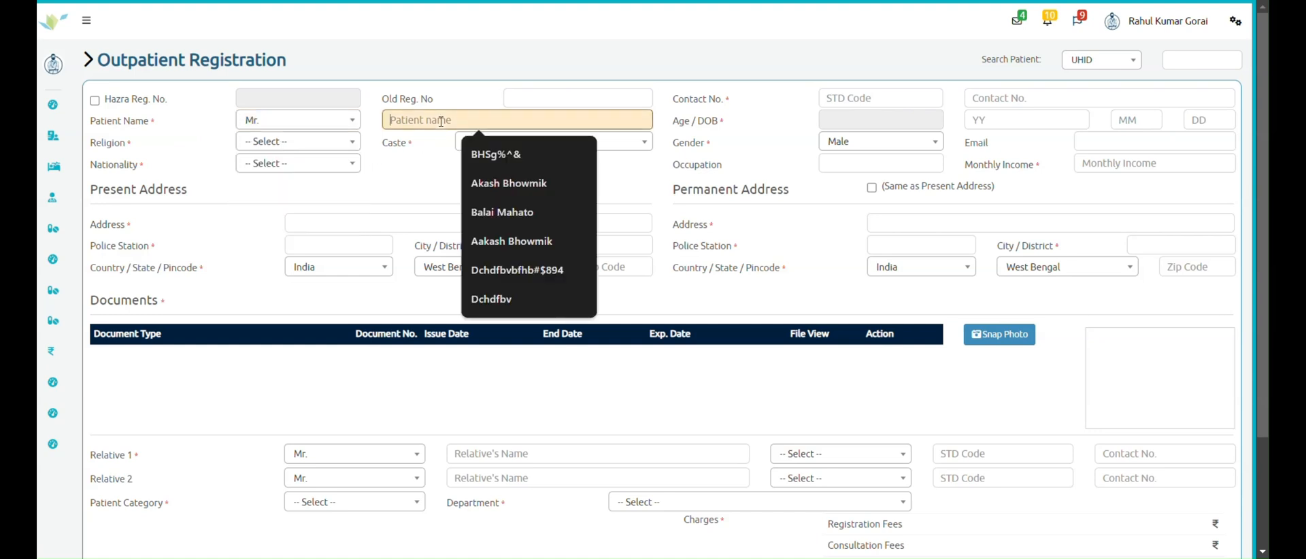
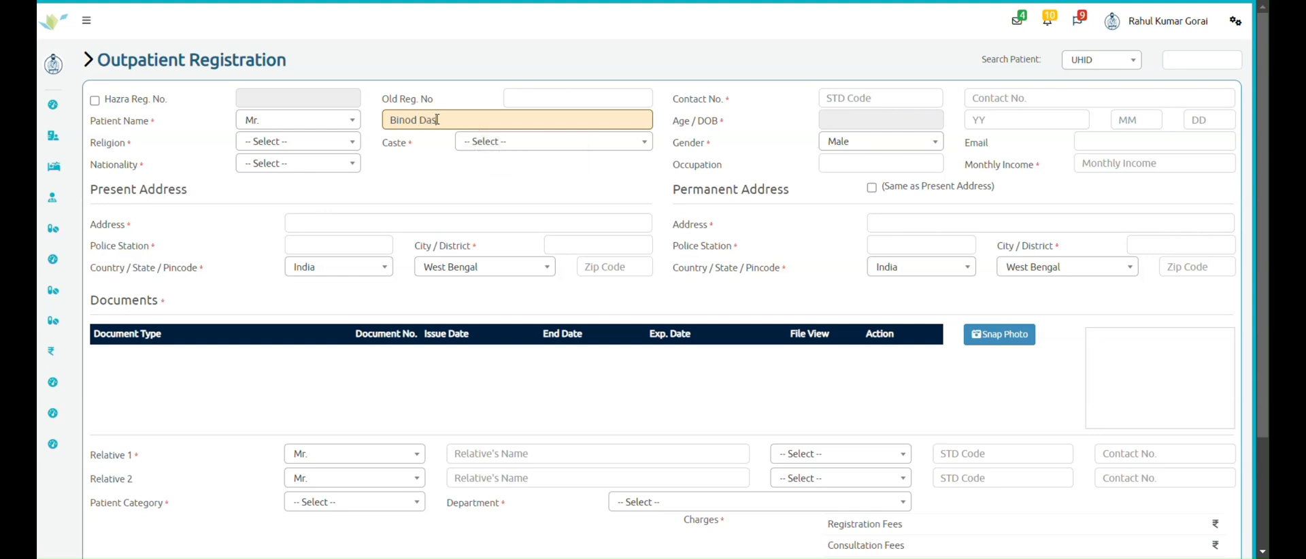
- Set religion Hindu, nationality Indian, caste General, and enter the patient's contact number
click(320, 142)
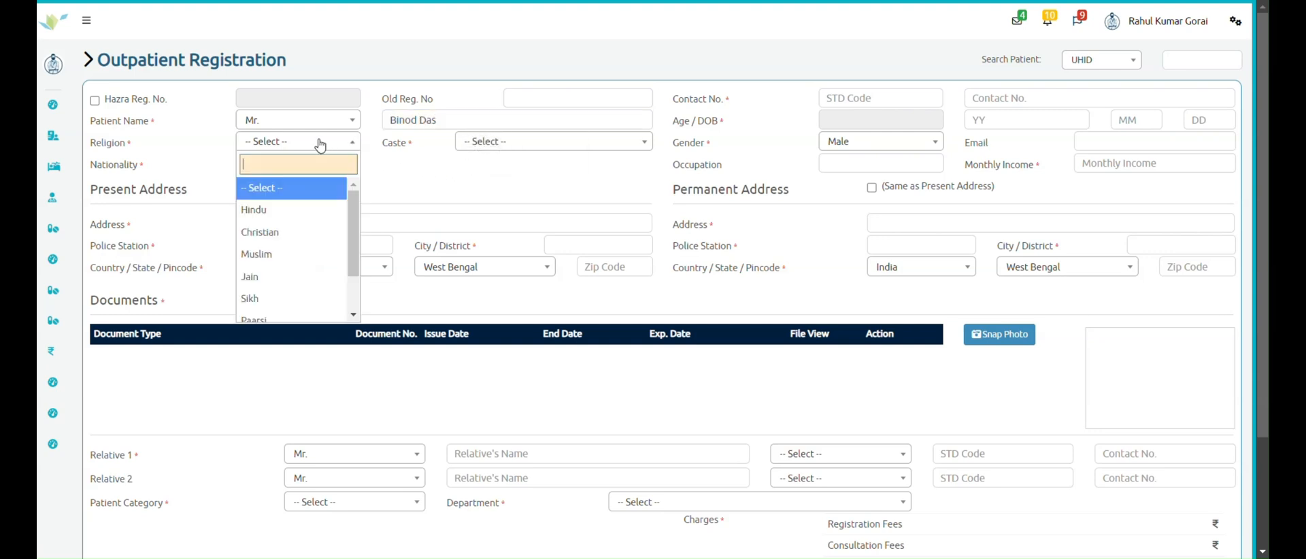
click(294, 209)
click(321, 166)
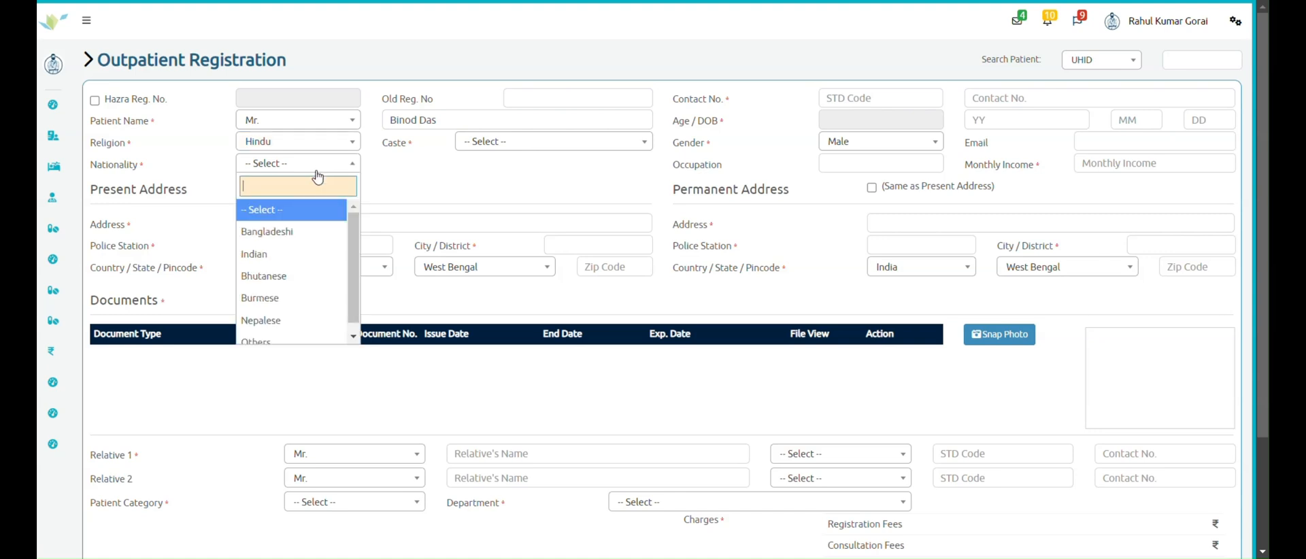
click(299, 254)
click(497, 143)
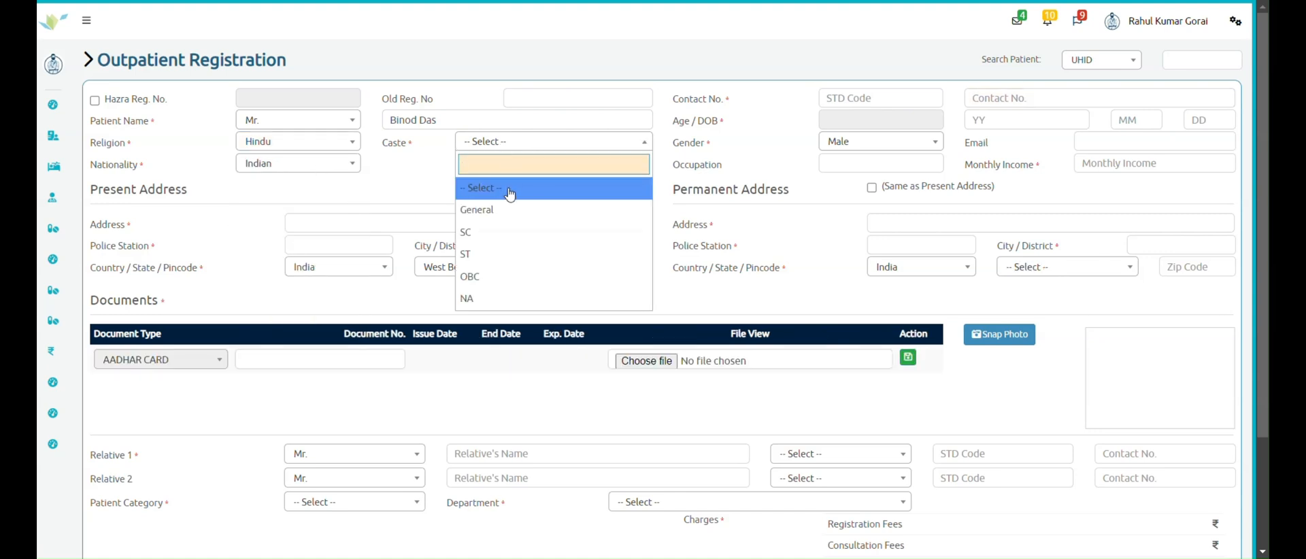
click(505, 215)
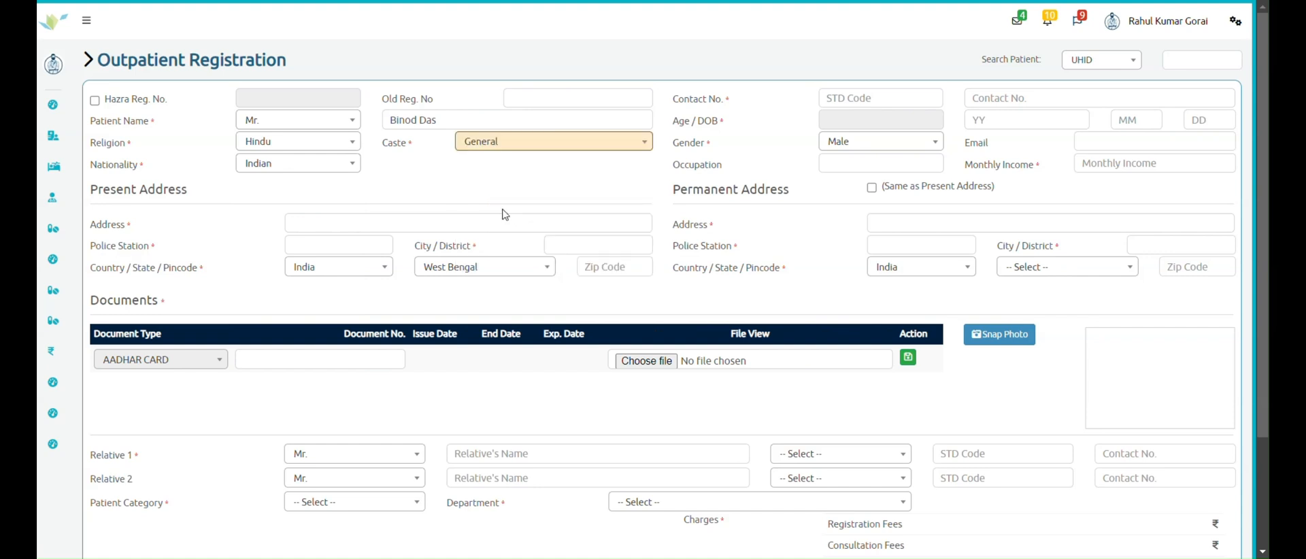
click(996, 96)
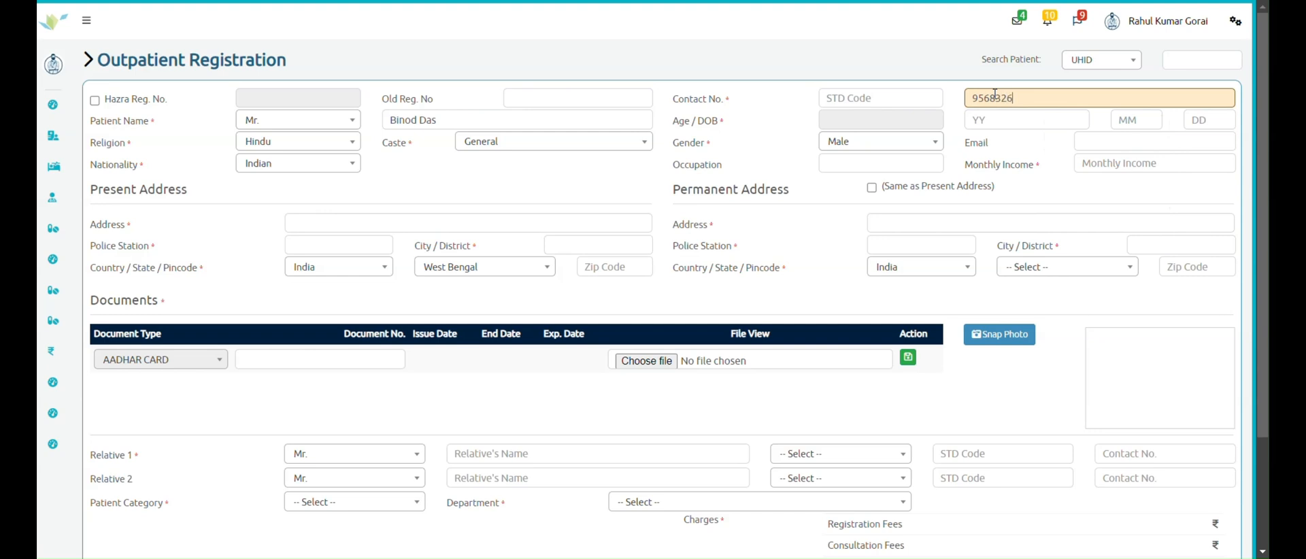
- Set the date of birth to 10 May 1995
click(899, 118)
click(944, 145)
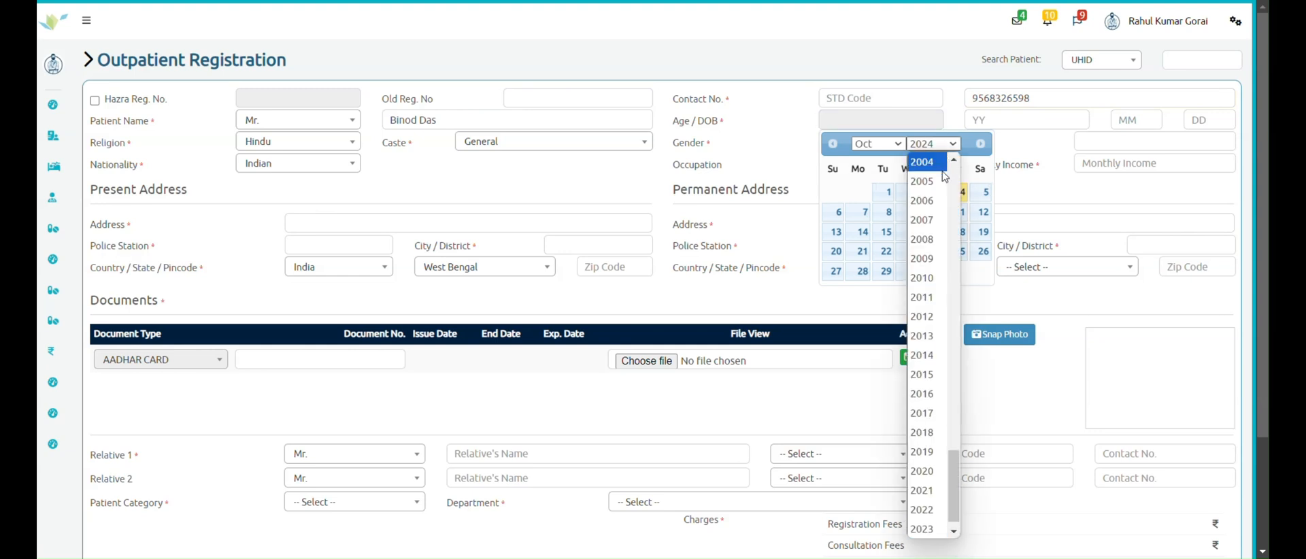
scroll(944, 180, up, 2)
scroll(943, 186, up, 4)
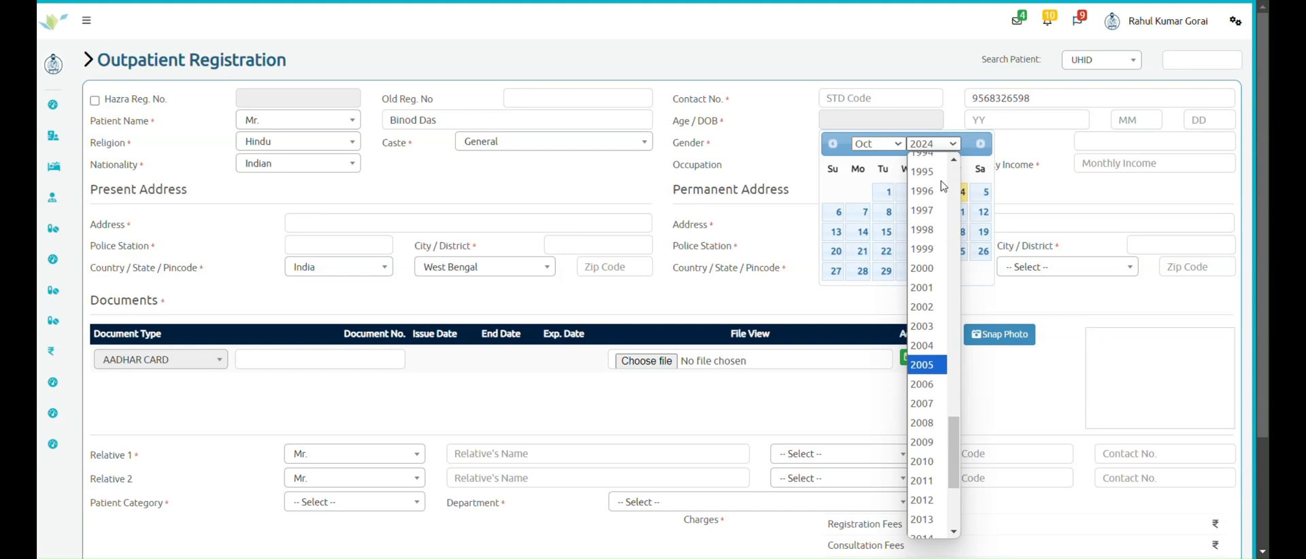
click(936, 185)
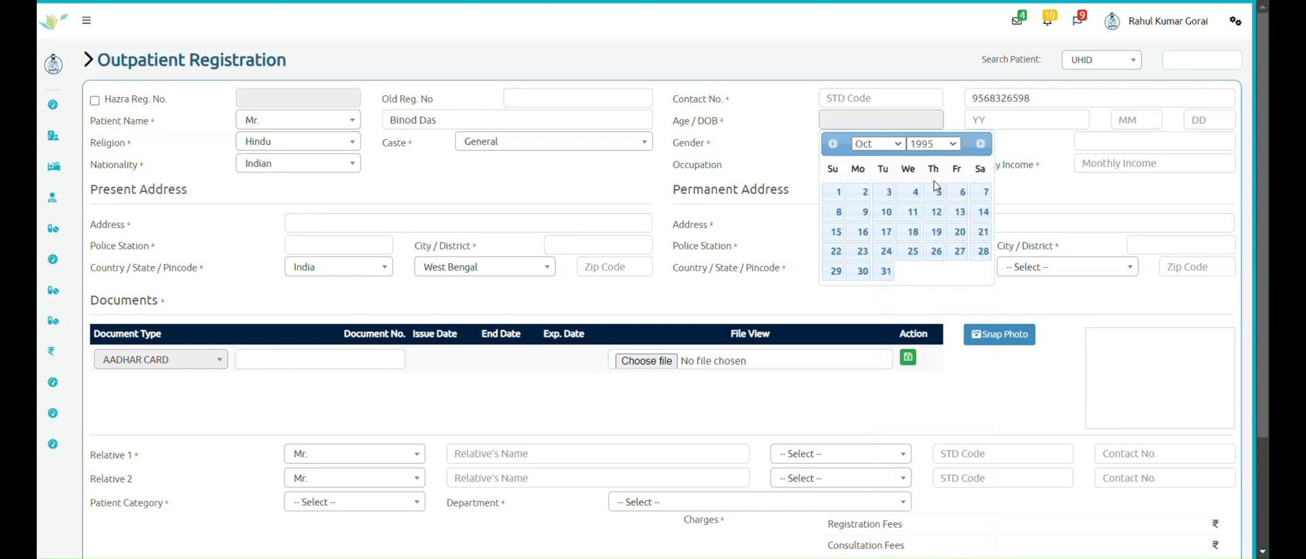
click(881, 144)
click(865, 240)
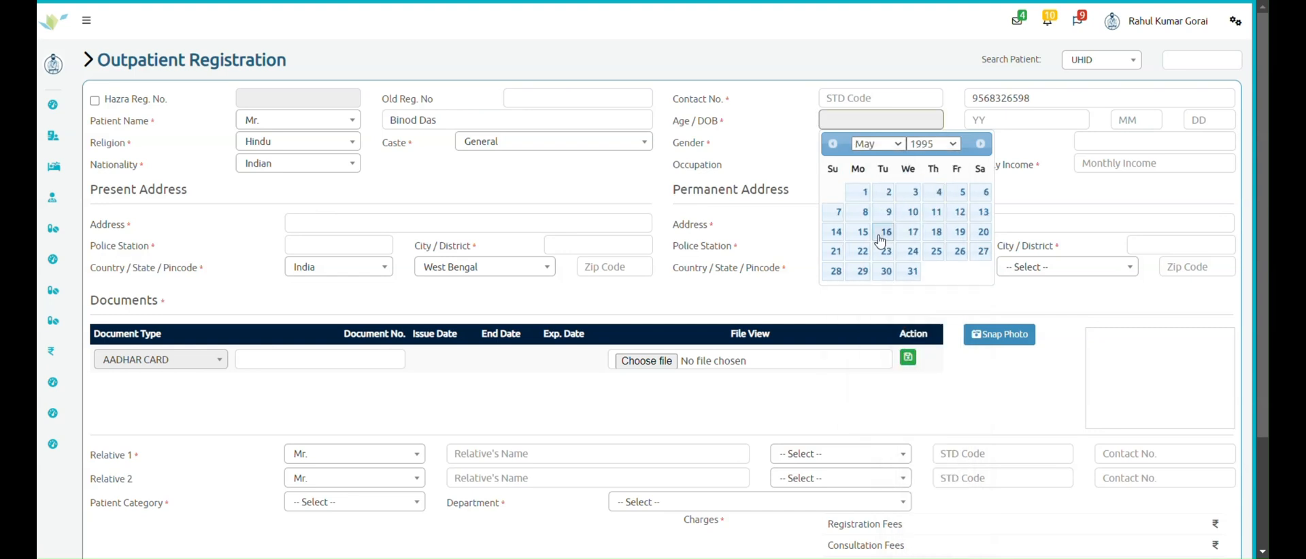
click(920, 213)
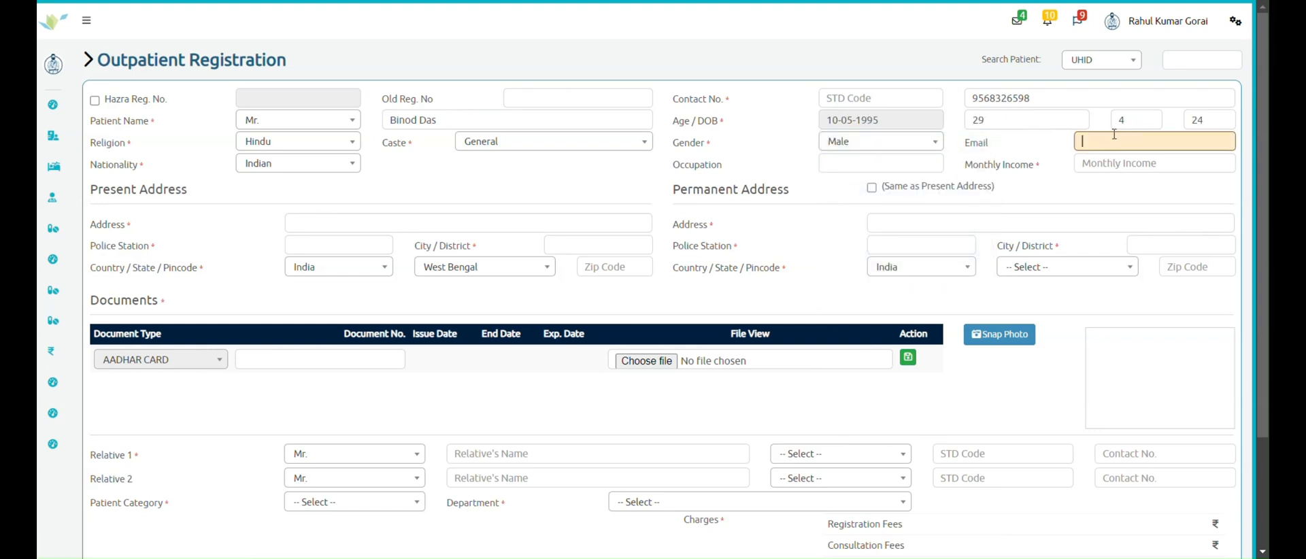
- Enter 18000 as the patient's monthly income
click(1093, 164)
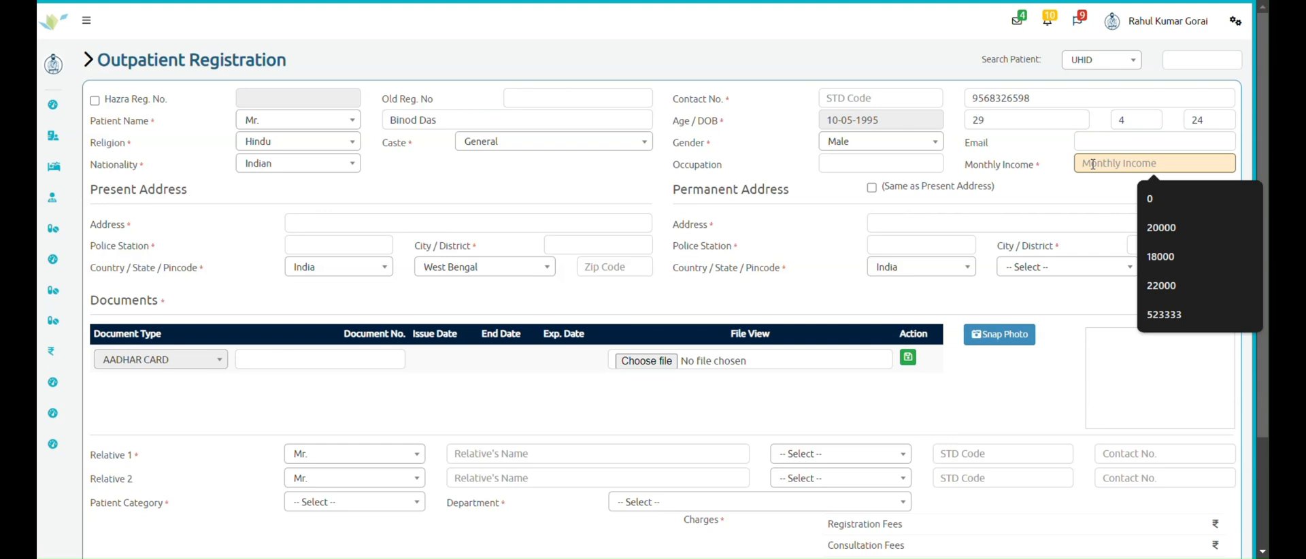
text(18000)
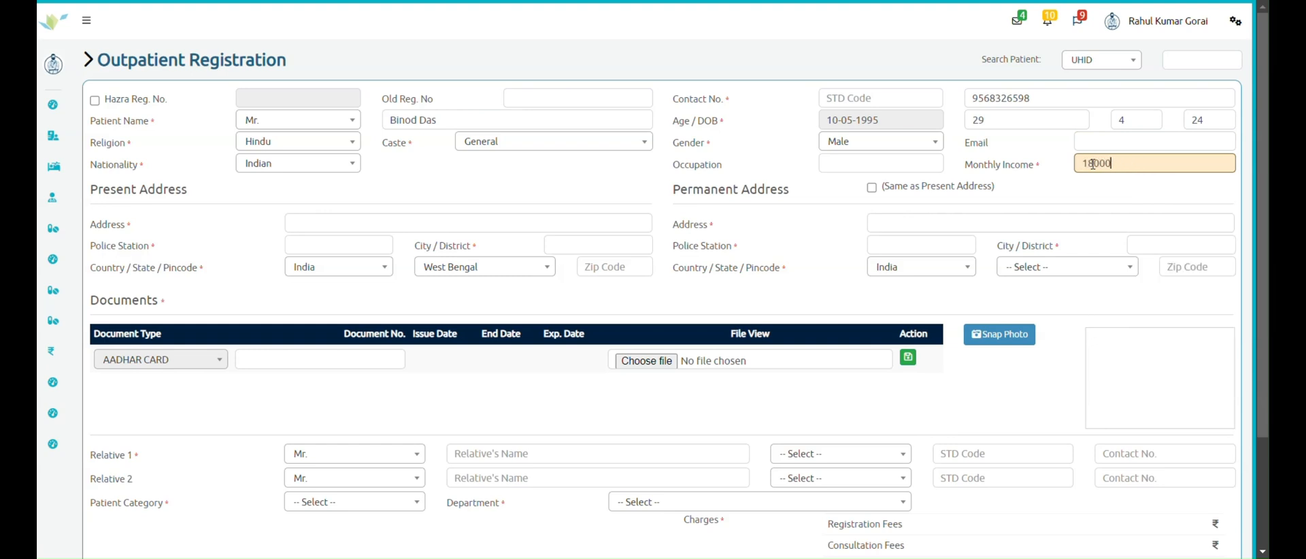
click(394, 222)
- Enter Durgapur as the present address and pick Durgapur as the police station
text(d)
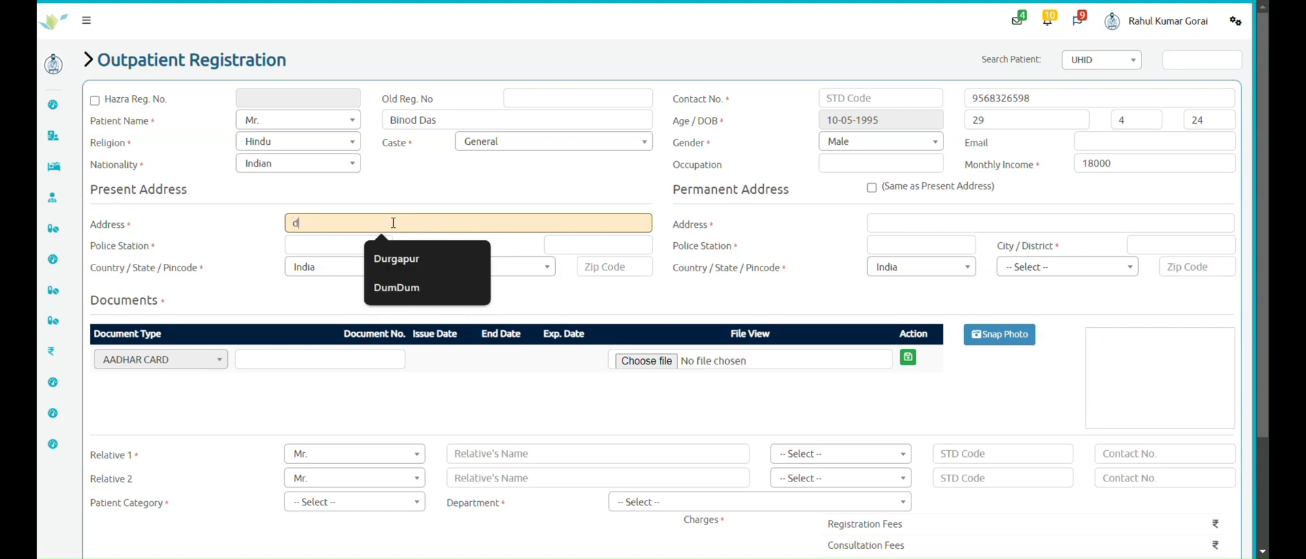
text(ur)
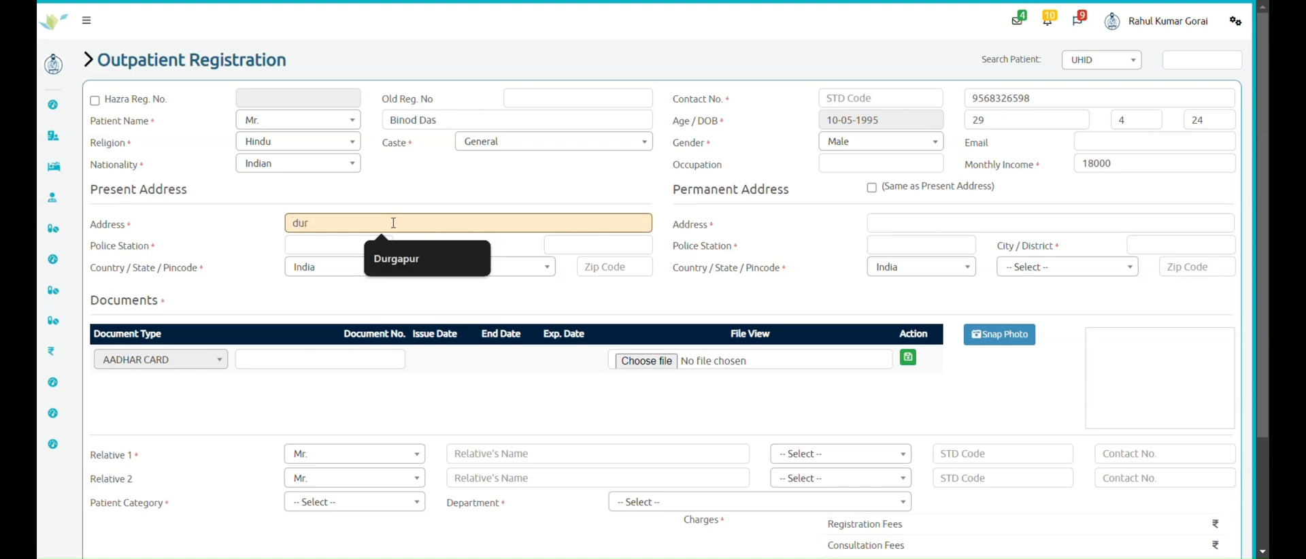
key(BackSpace)
key(BackSpace)
key(BackSpace)
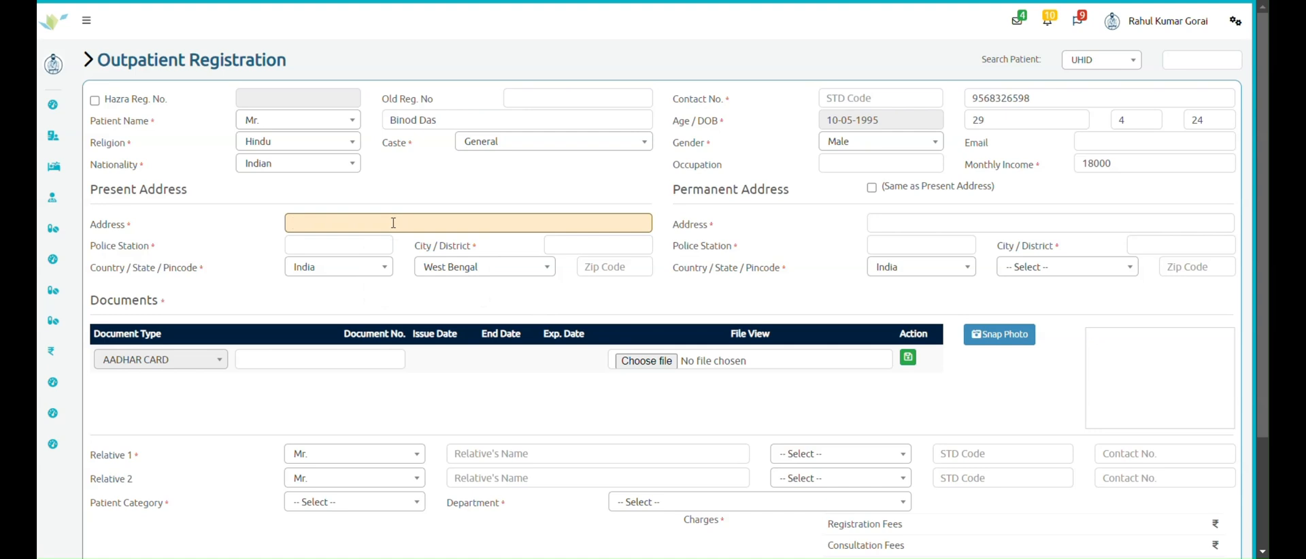
text(Durga)
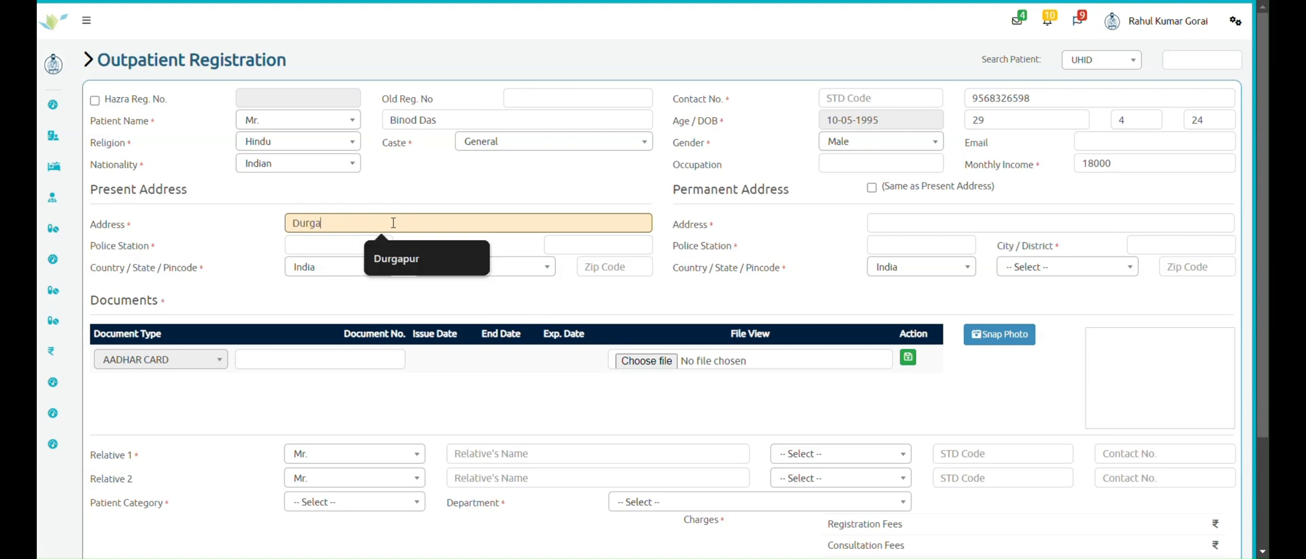
text(pur)
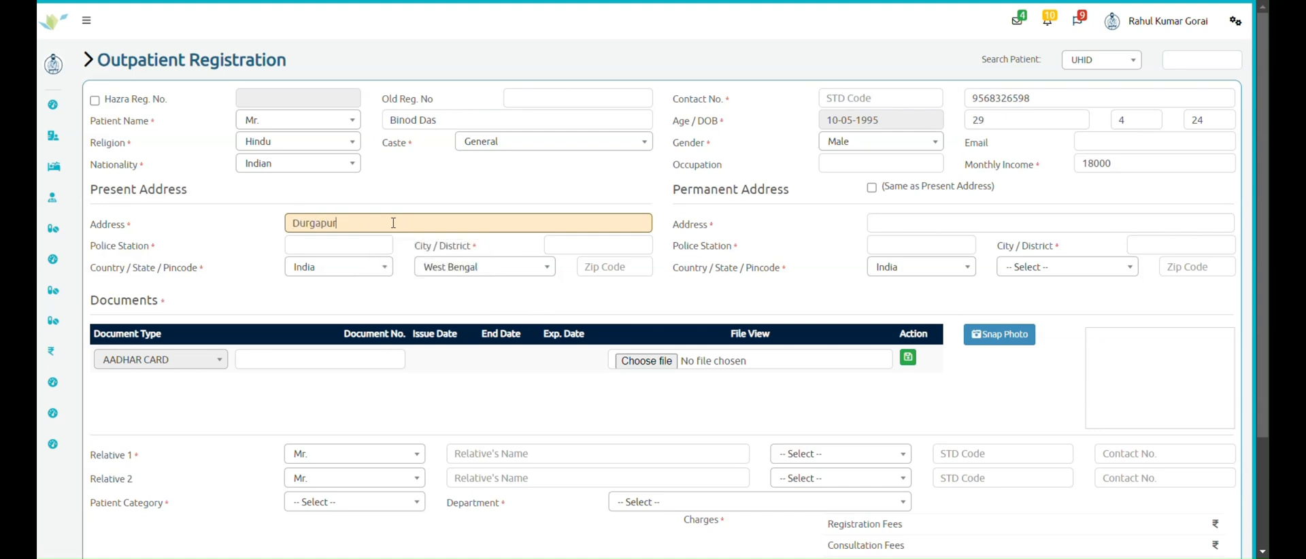
click(342, 245)
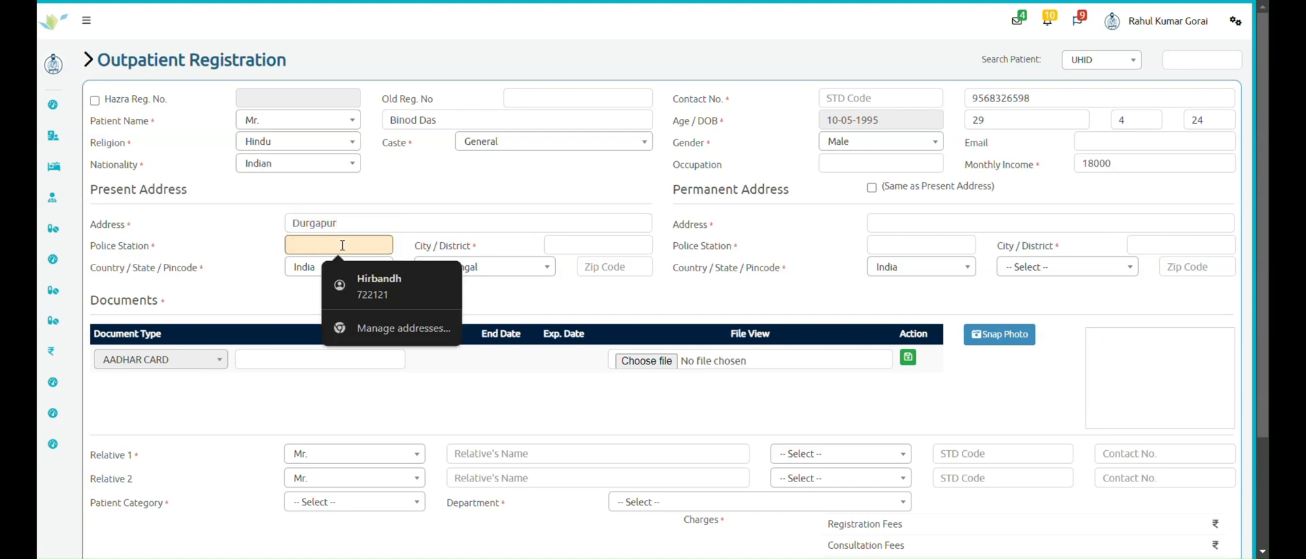
text(Durgapur)
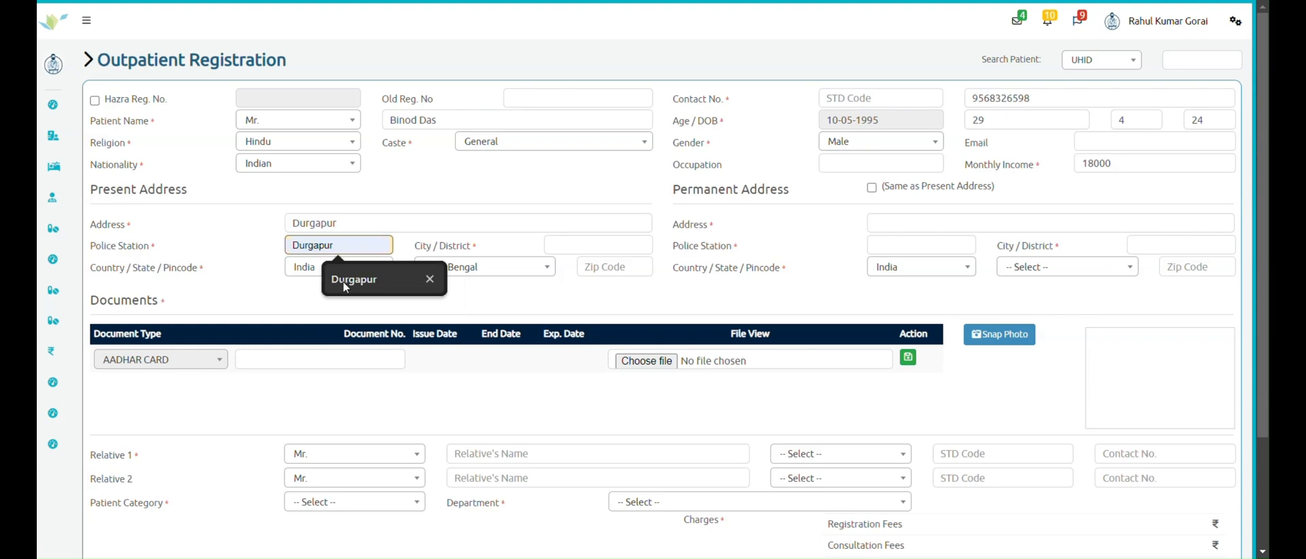
click(349, 275)
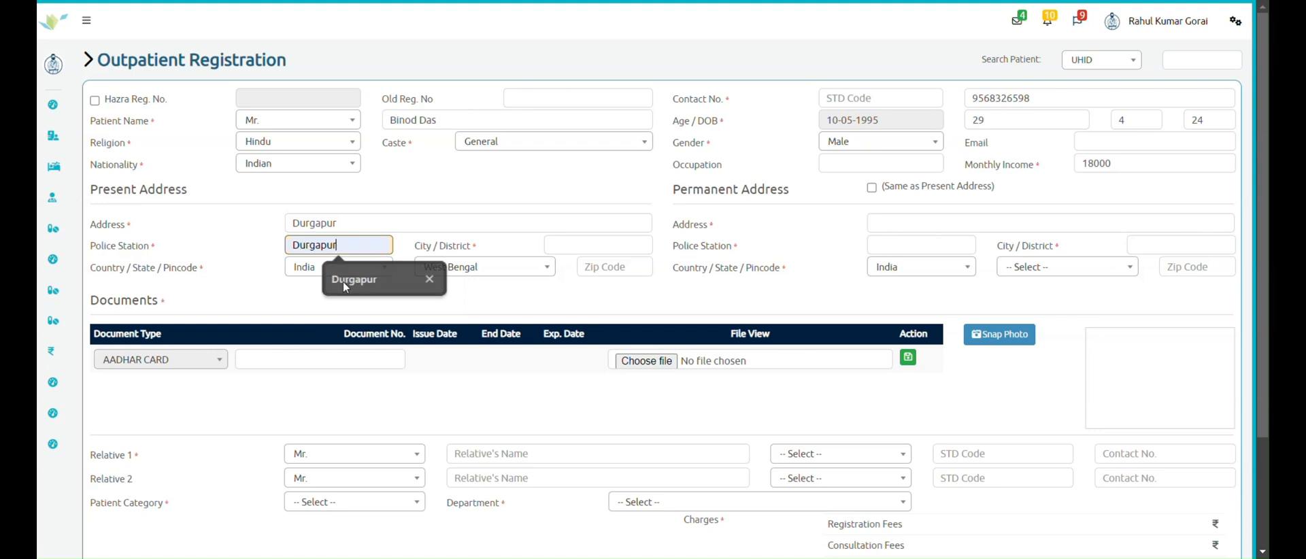
- Enter district Paschim Bardhaman and pincode 720000, then copy it to the permanent address
click(576, 246)
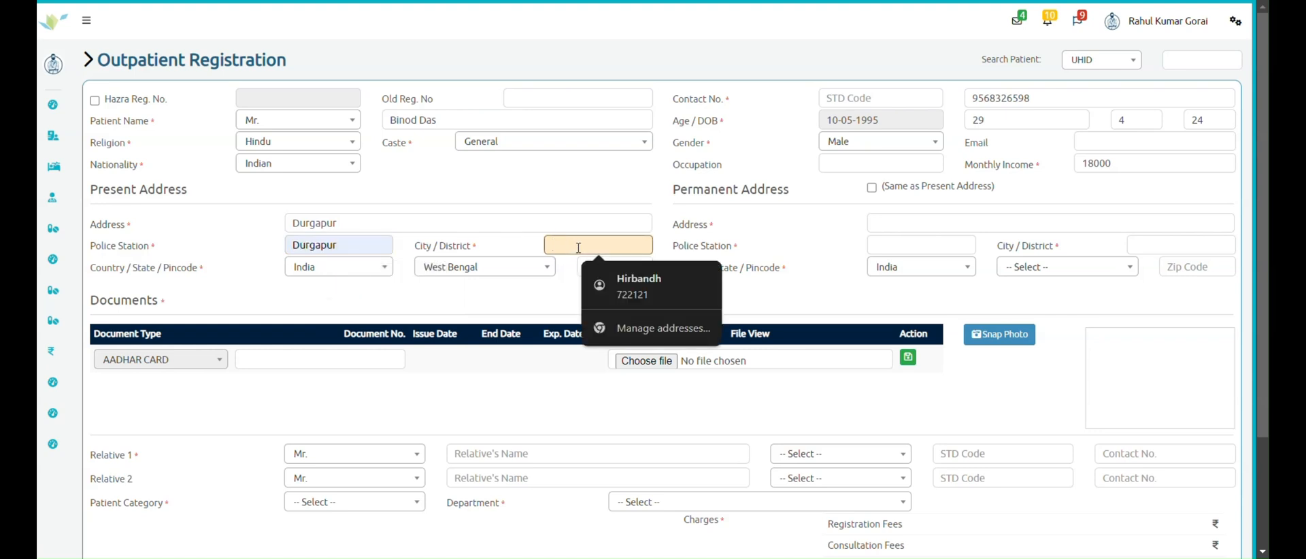
text(Pasch)
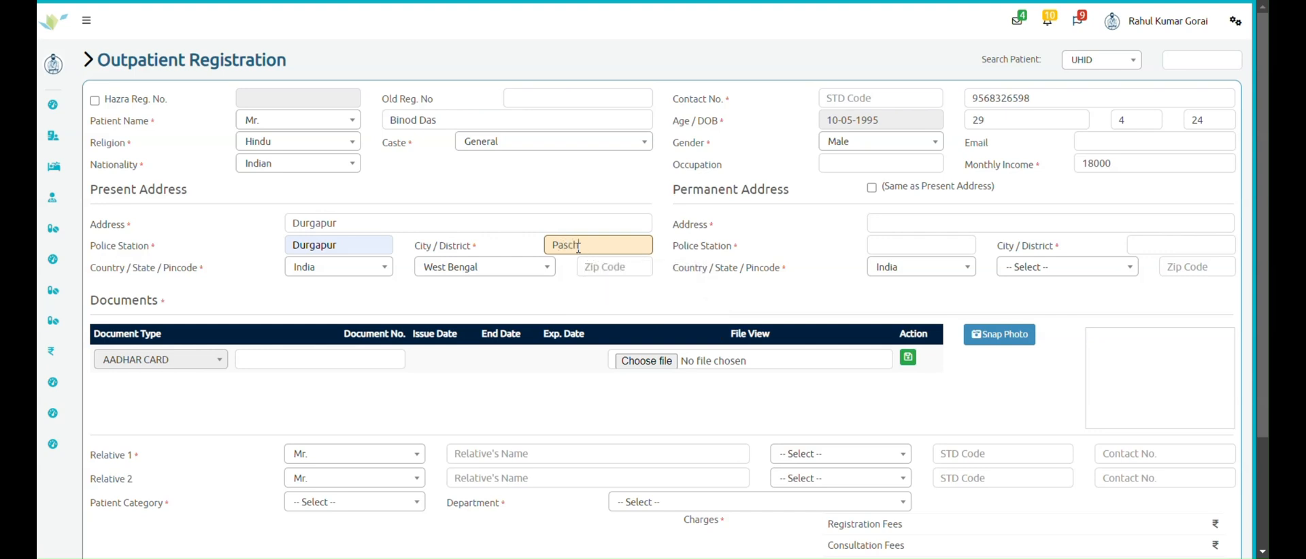
text(im Bardhamana)
key(BackSpace)
click(609, 265)
text(7)
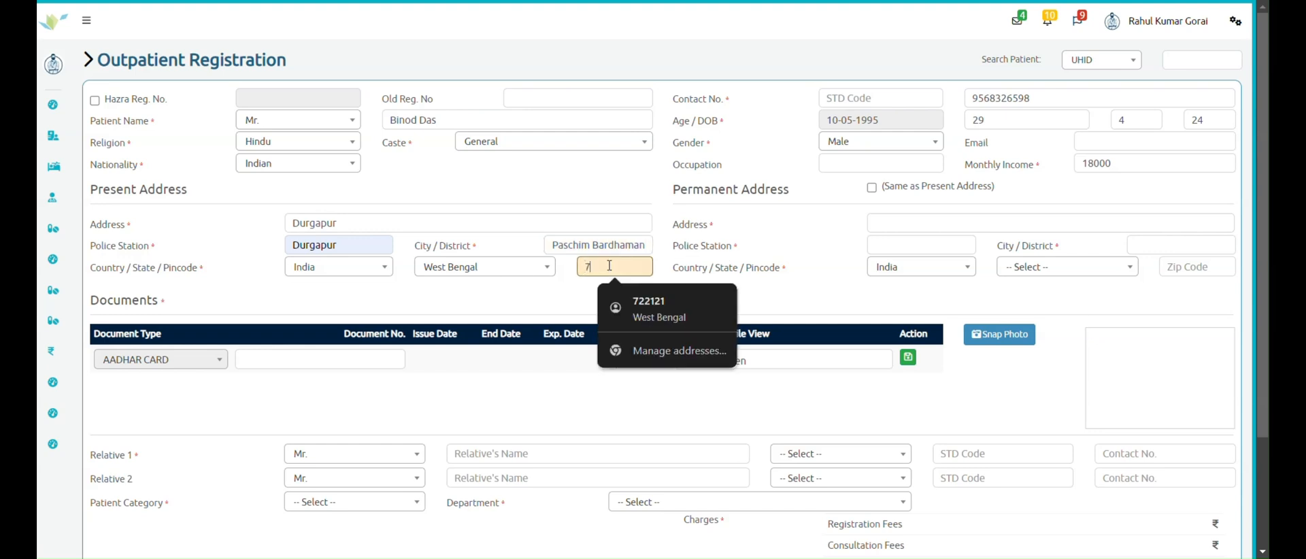
text(20000)
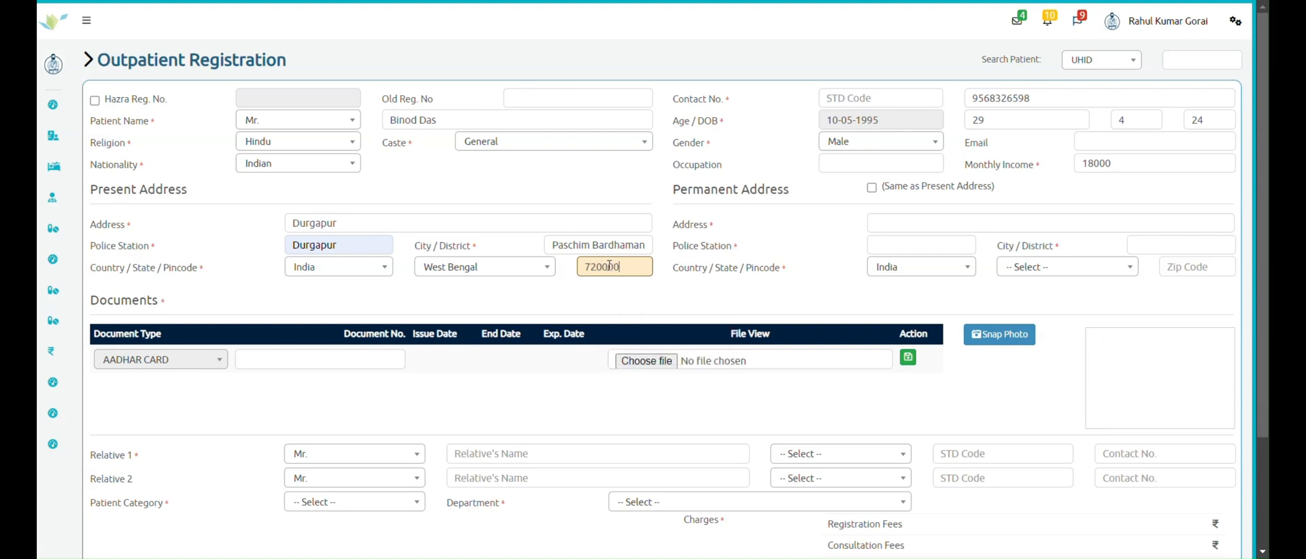
click(875, 190)
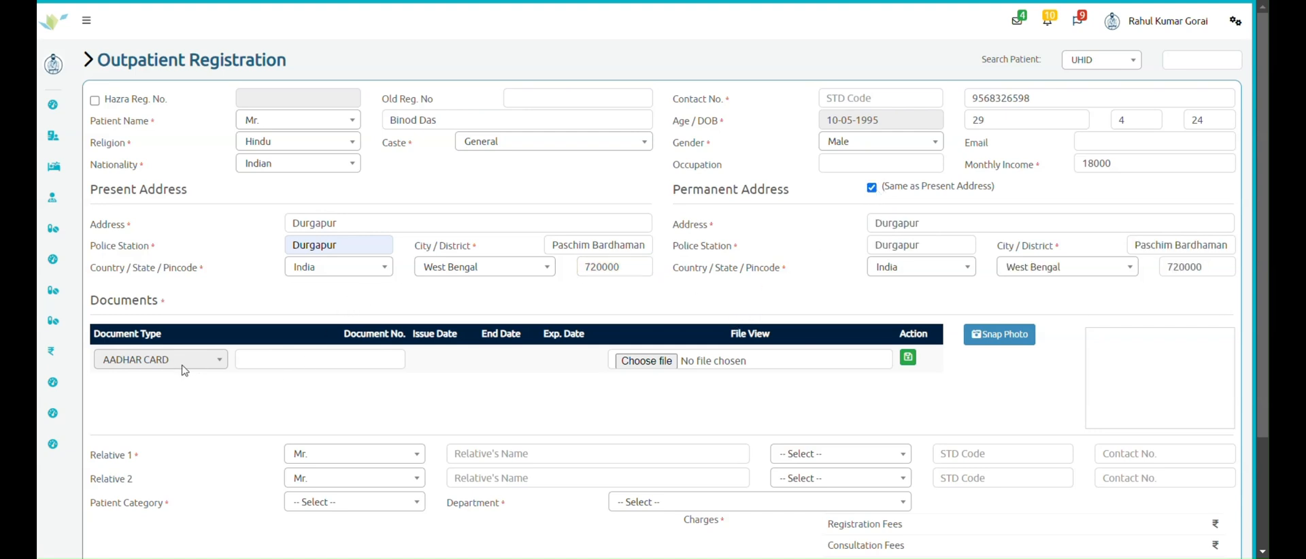
- Save the AADHAR CARD entry with its document number and acknowledge the upload success
click(290, 358)
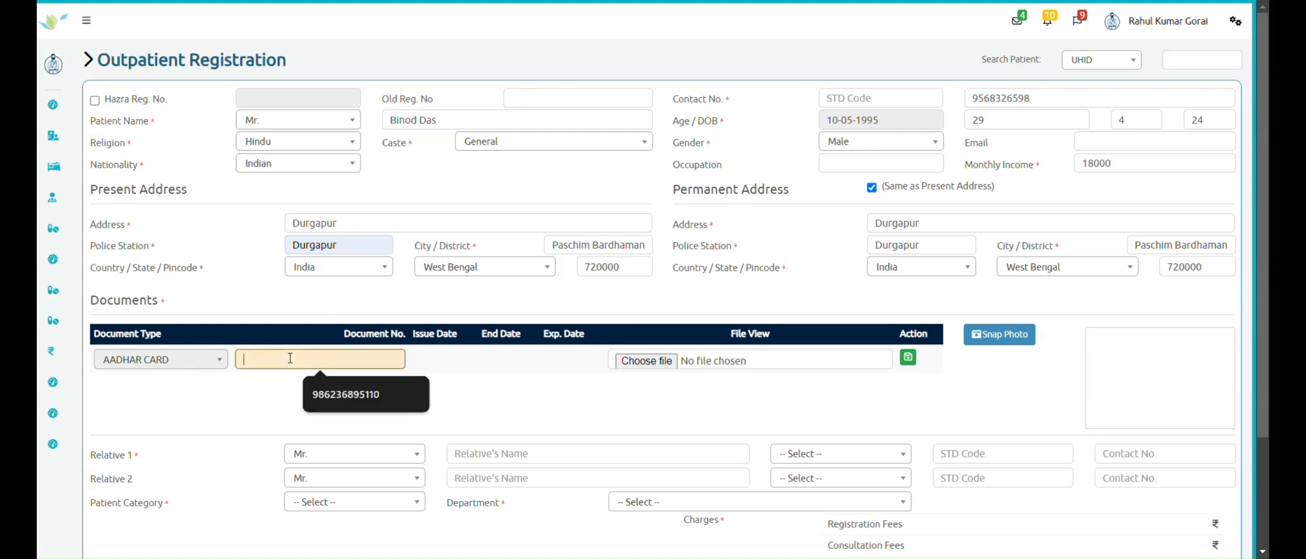
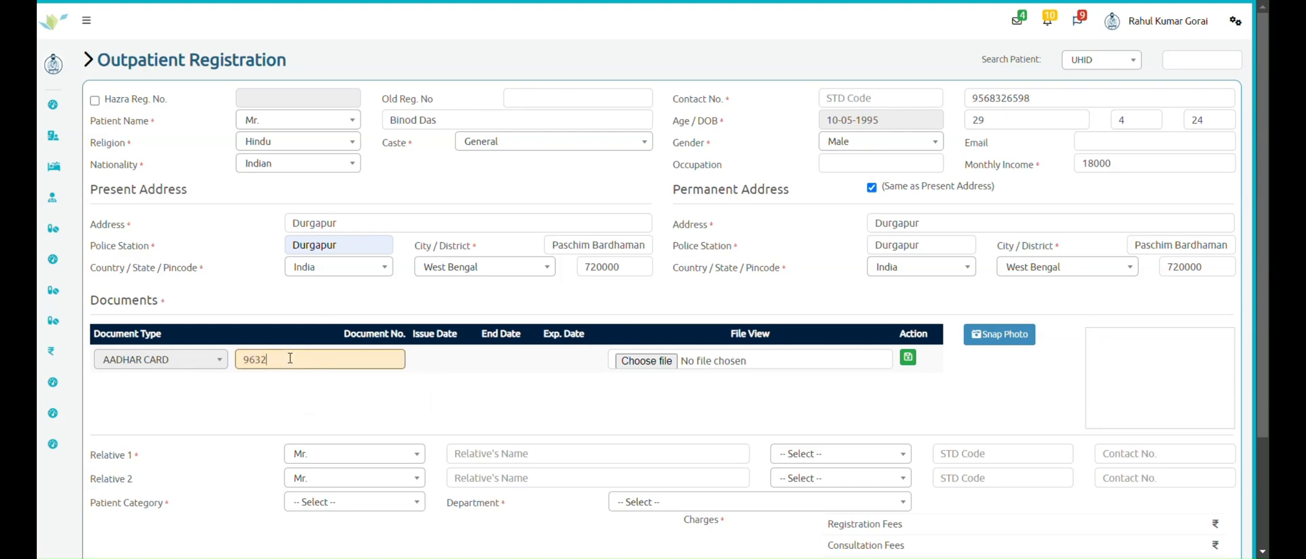
click(909, 357)
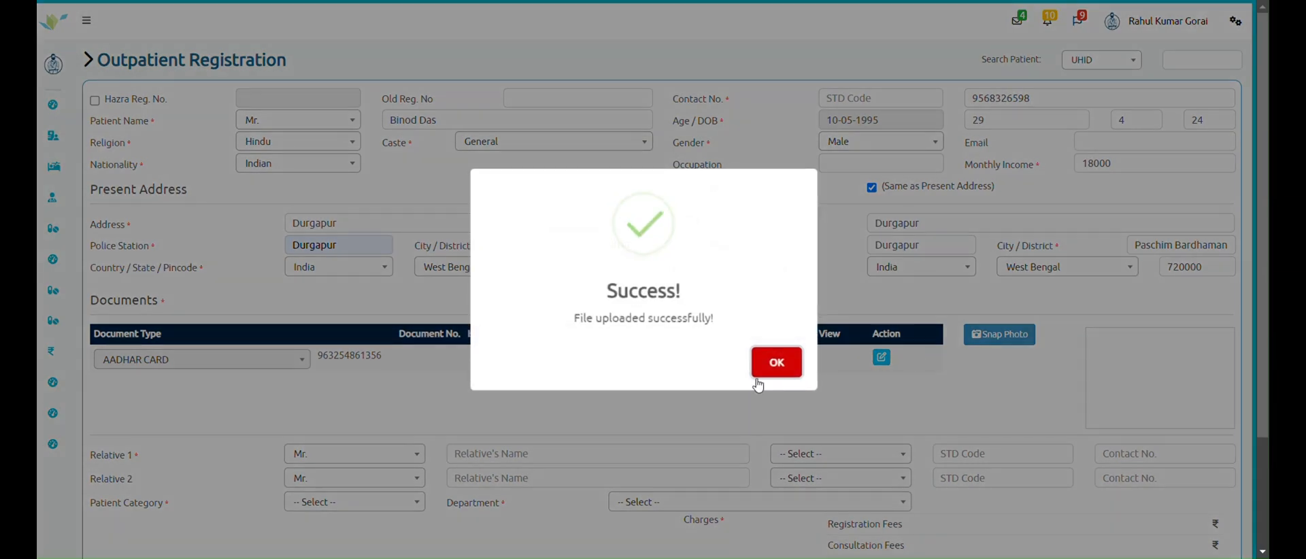
click(792, 365)
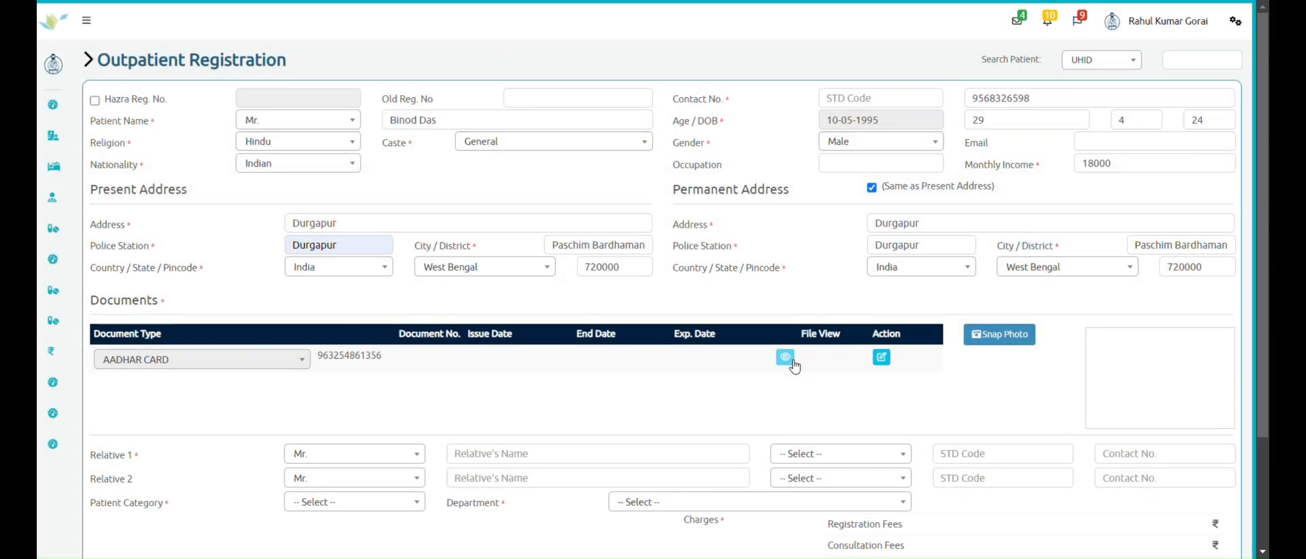
click(1000, 336)
scroll(1002, 340, down, 3)
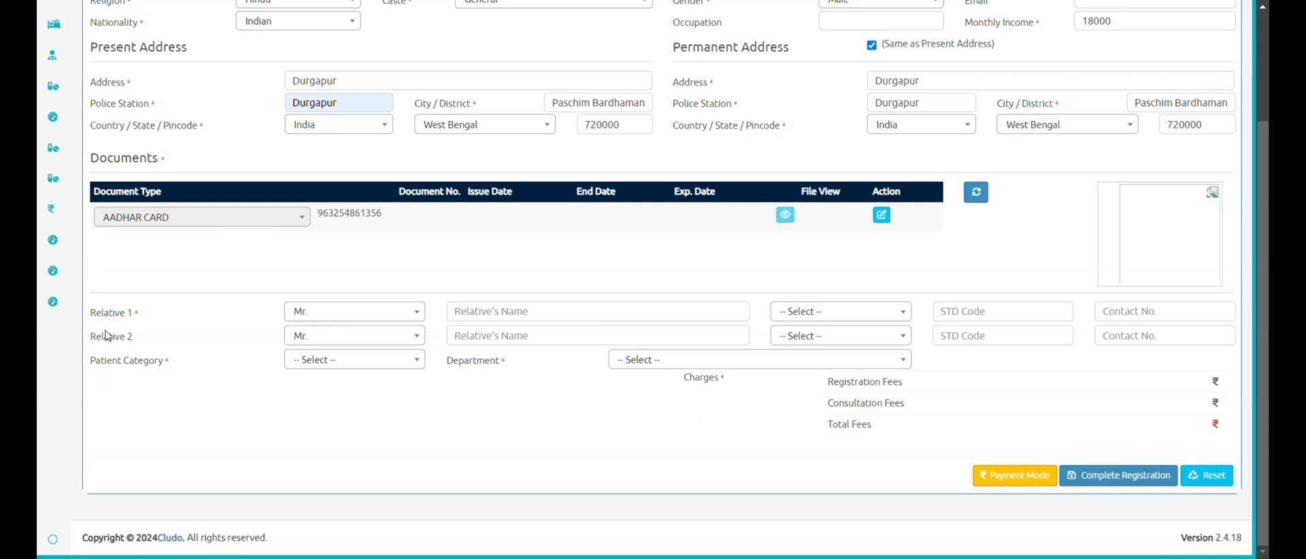
- Add Relative 1 as the patient's brother, with his name and contact number
click(533, 313)
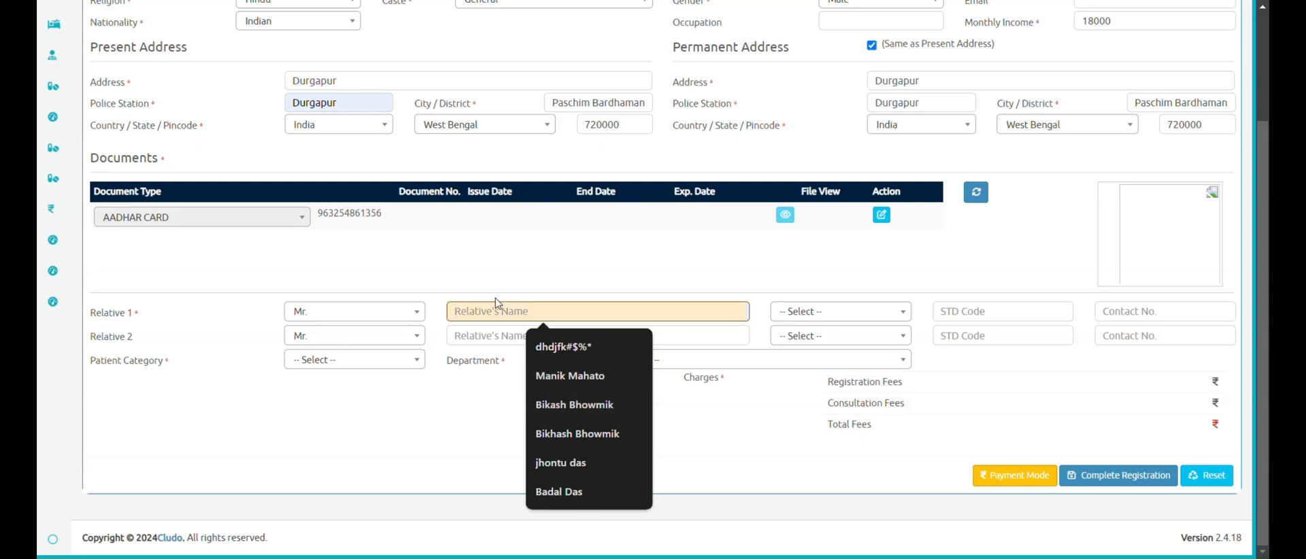
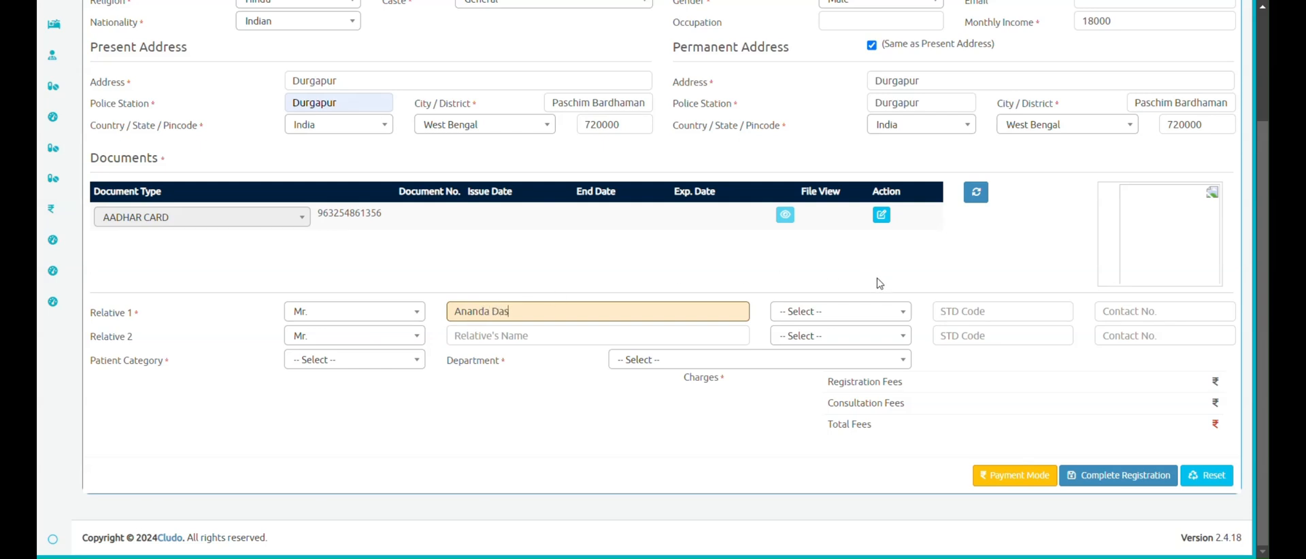
click(889, 312)
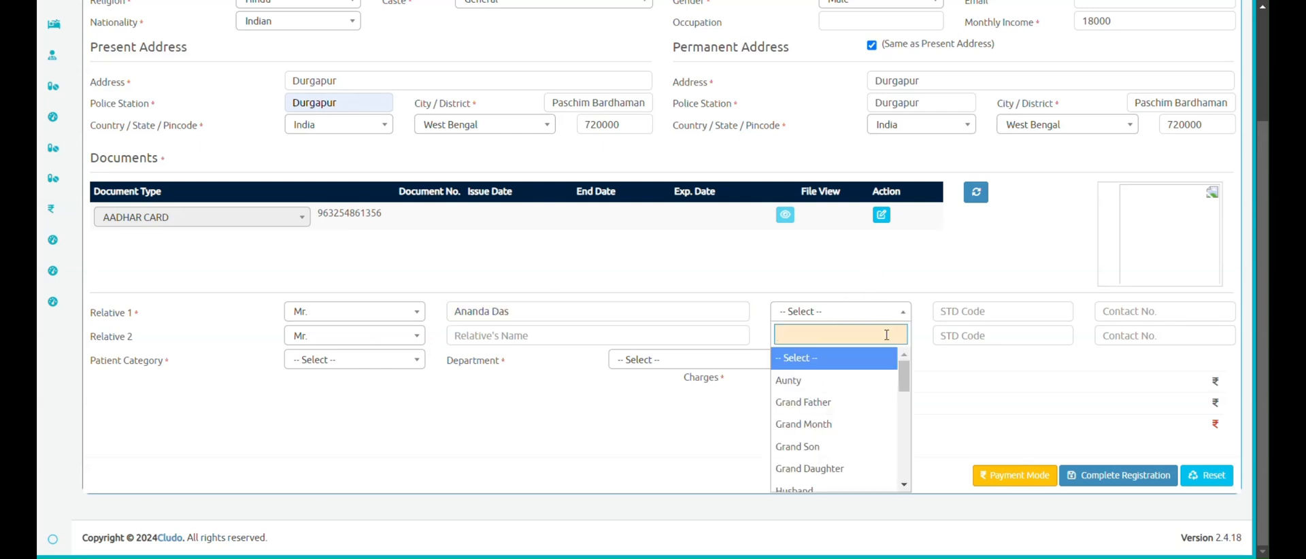
scroll(873, 426, down, 3)
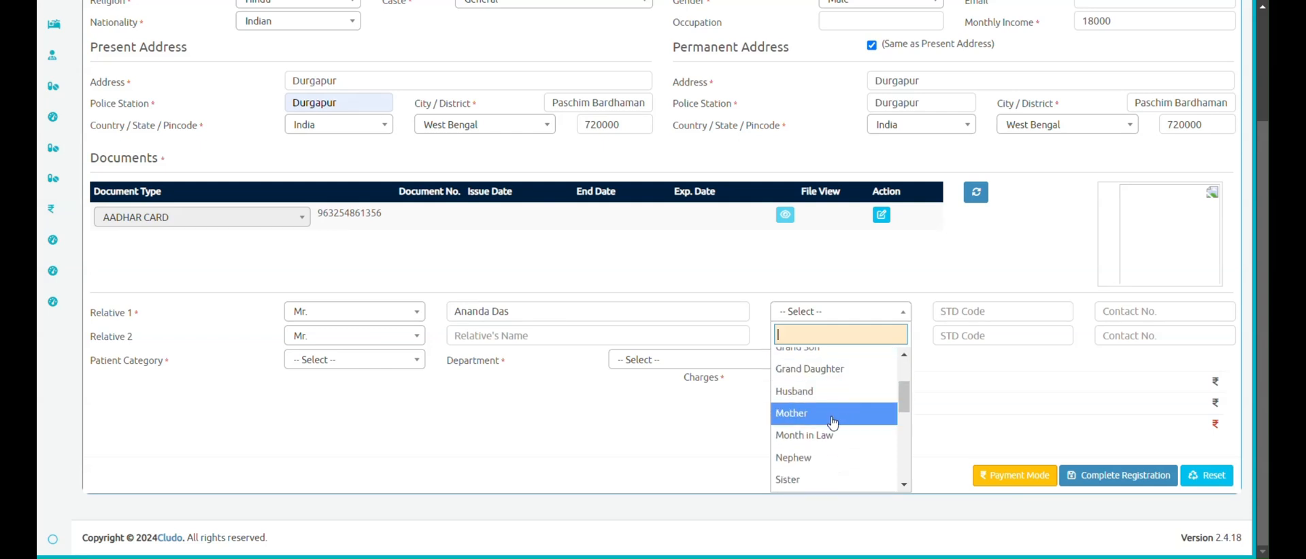
scroll(827, 428, down, 2)
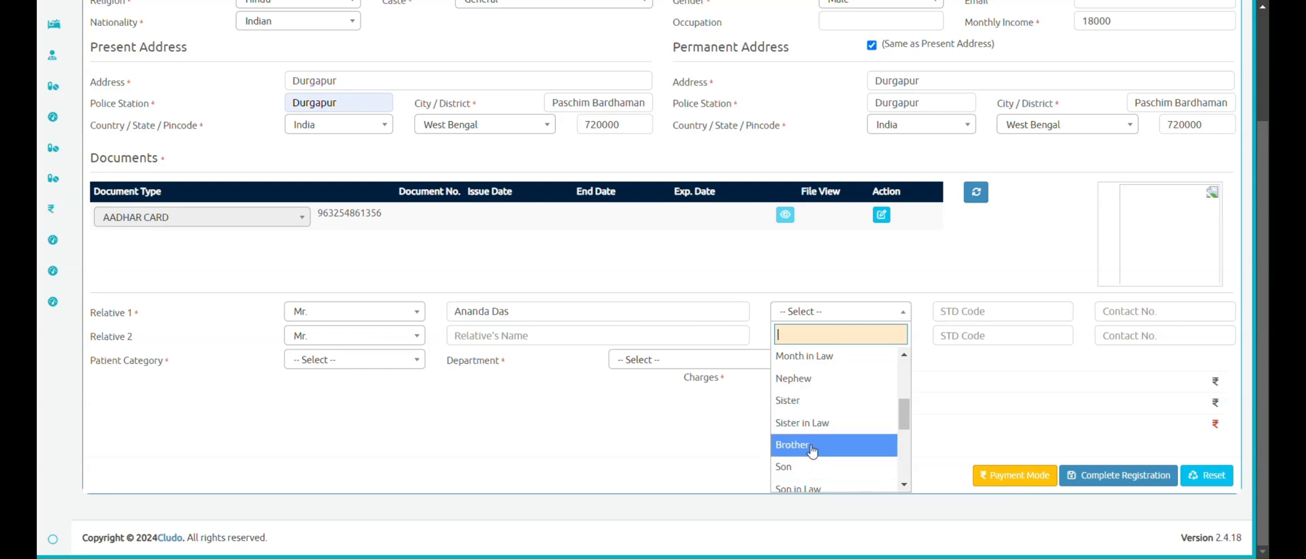
click(807, 445)
click(1122, 311)
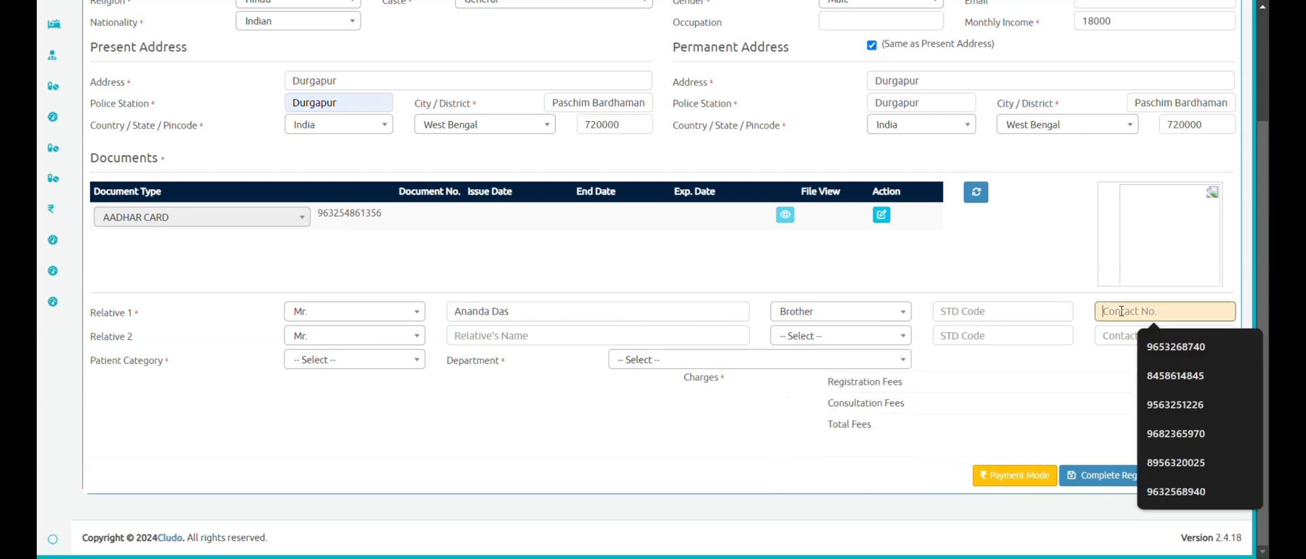
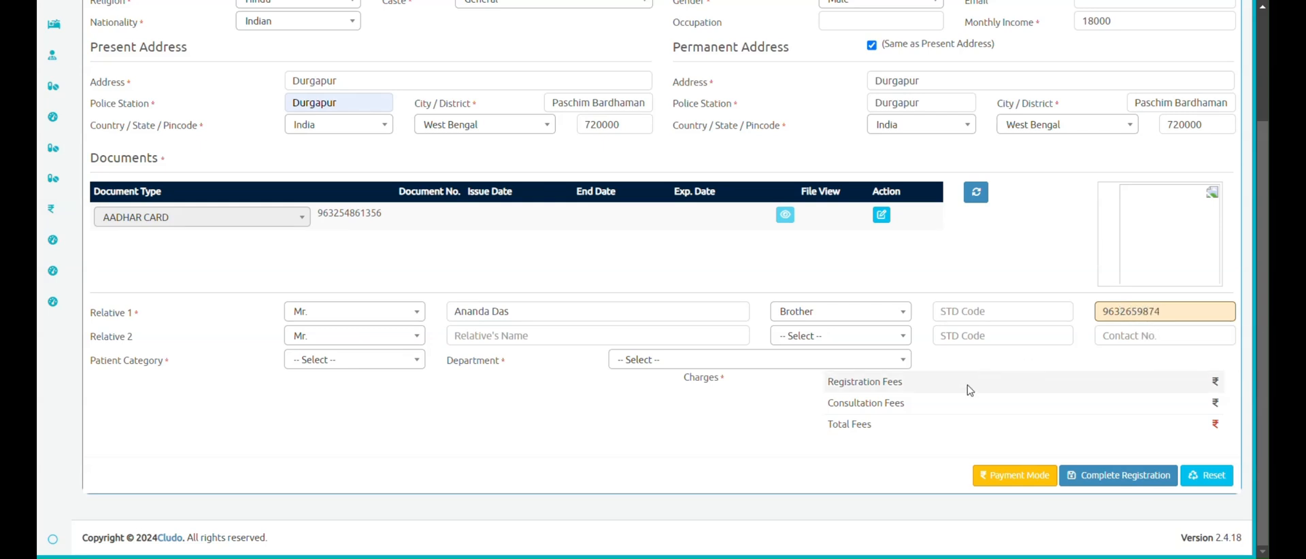
click(422, 362)
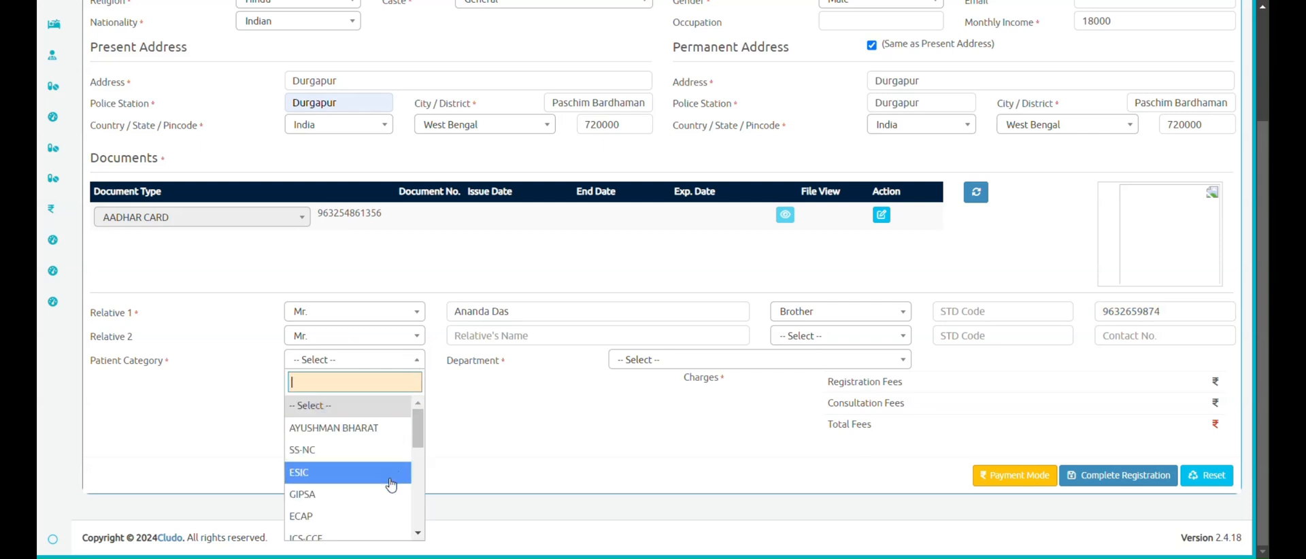
- Set the patient category to PRIVATE (CASH) and the department to ICU
scroll(391, 485, down, 1)
scroll(391, 485, down, 3)
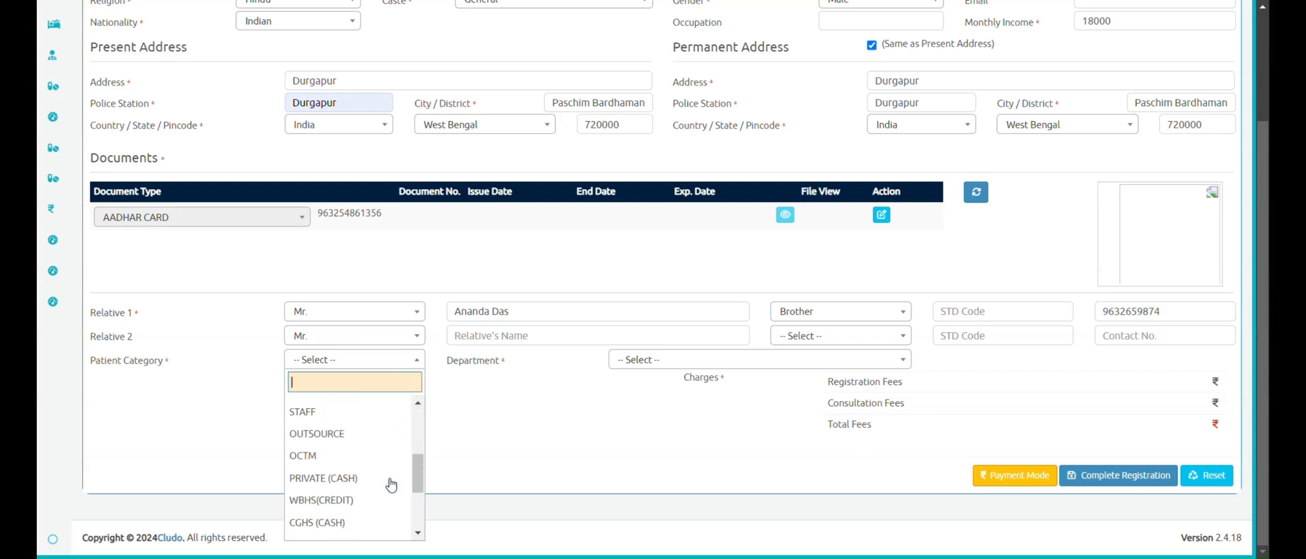
click(373, 484)
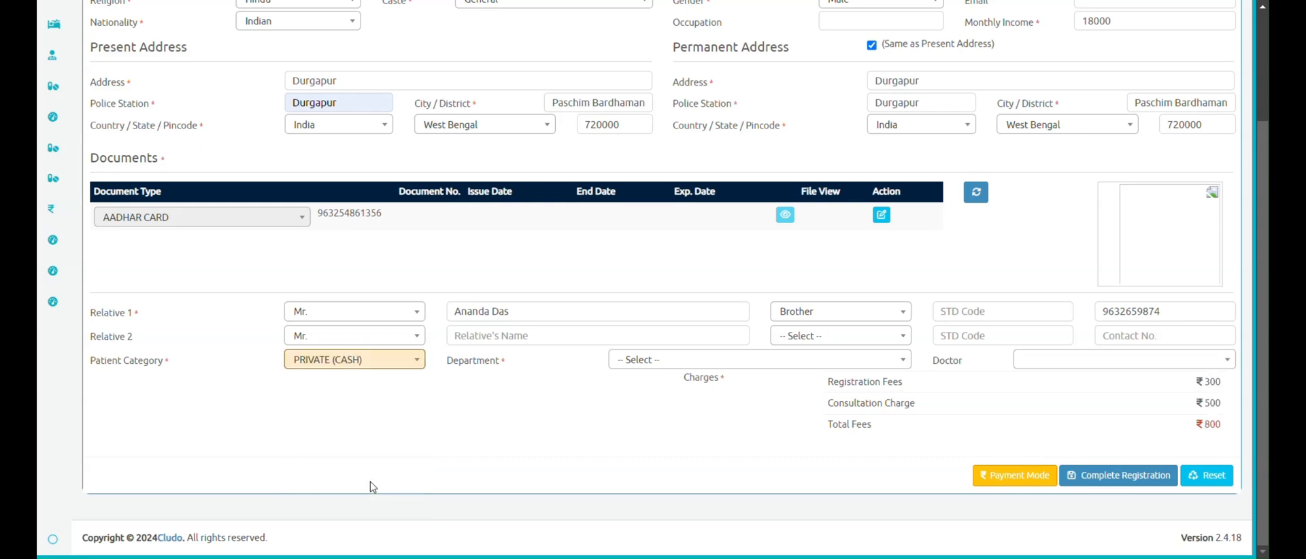
click(645, 359)
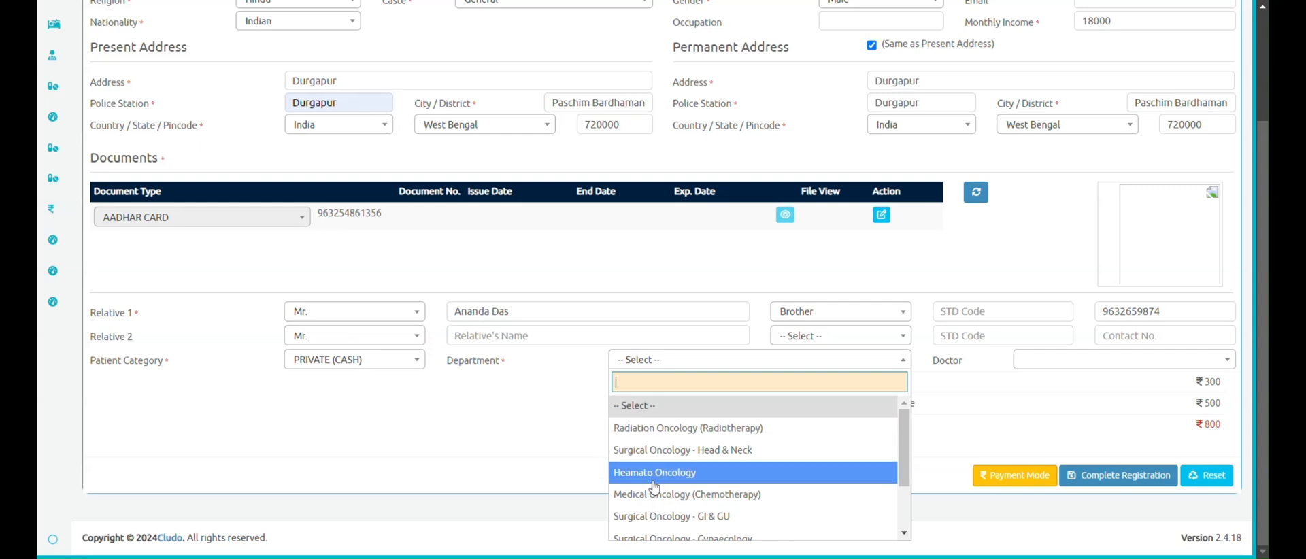
scroll(653, 476, down, 2)
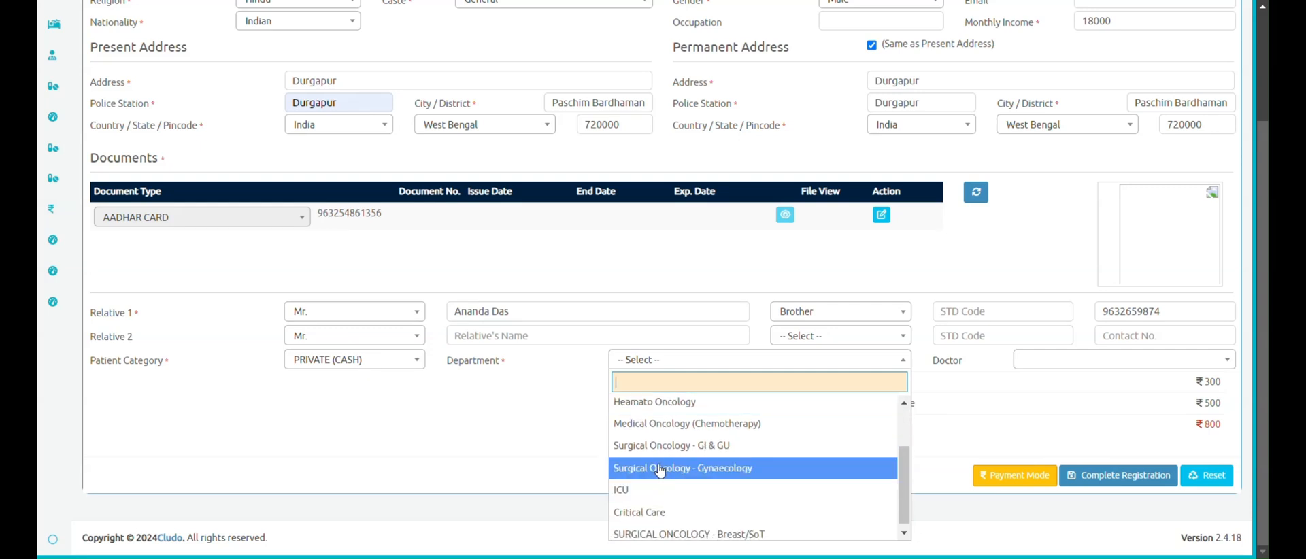
click(643, 490)
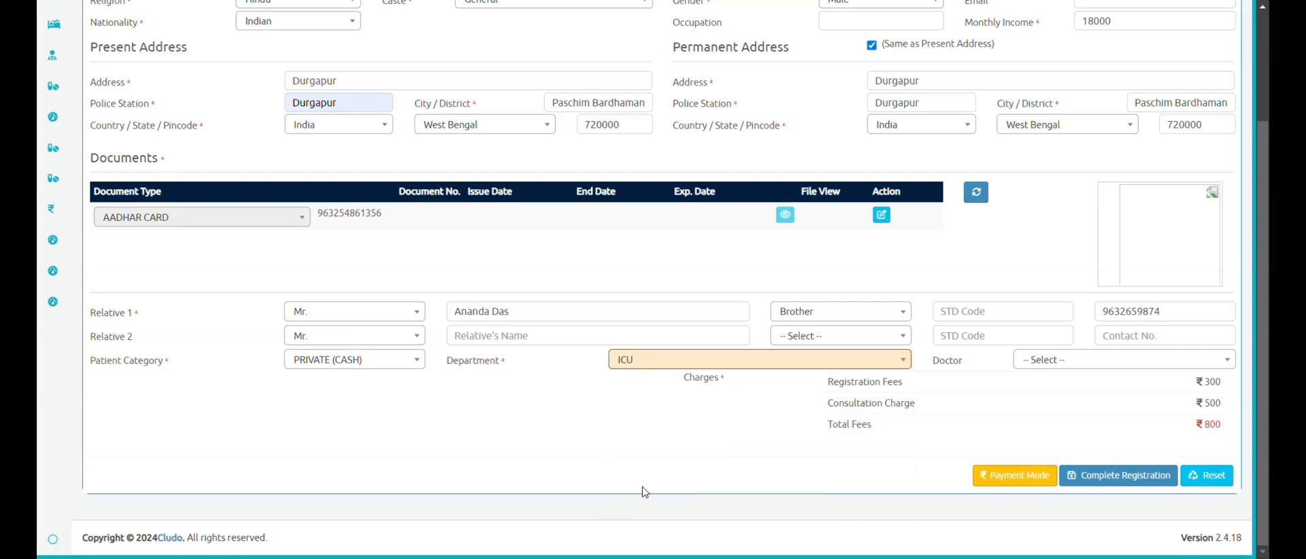
- Choose the consulting doctor and bring up the payment mode details
click(1070, 360)
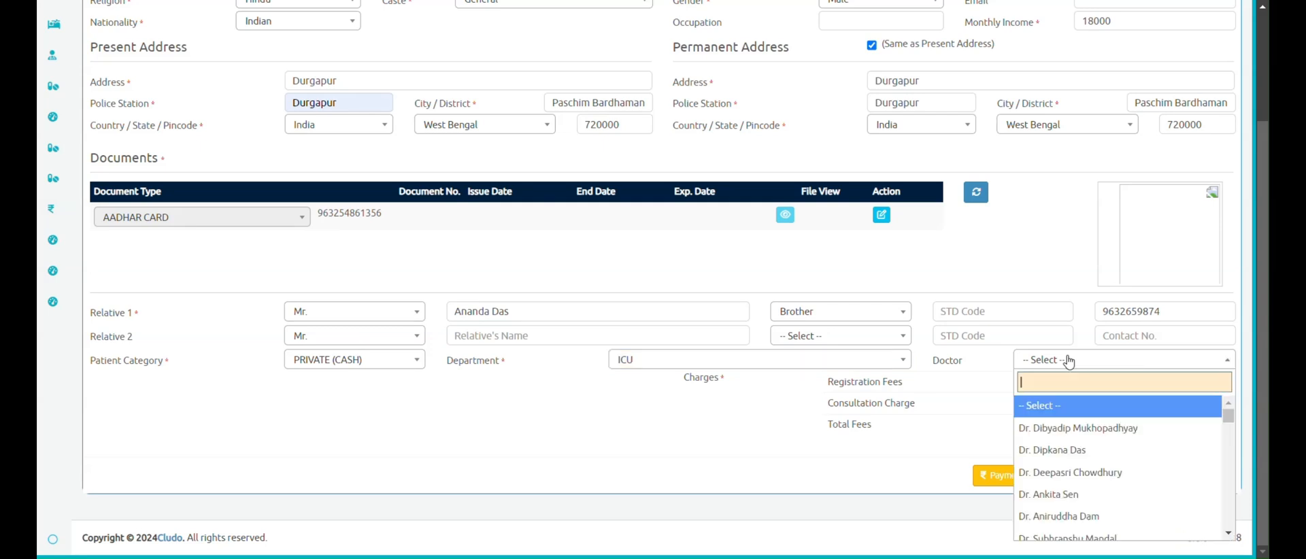
click(1071, 451)
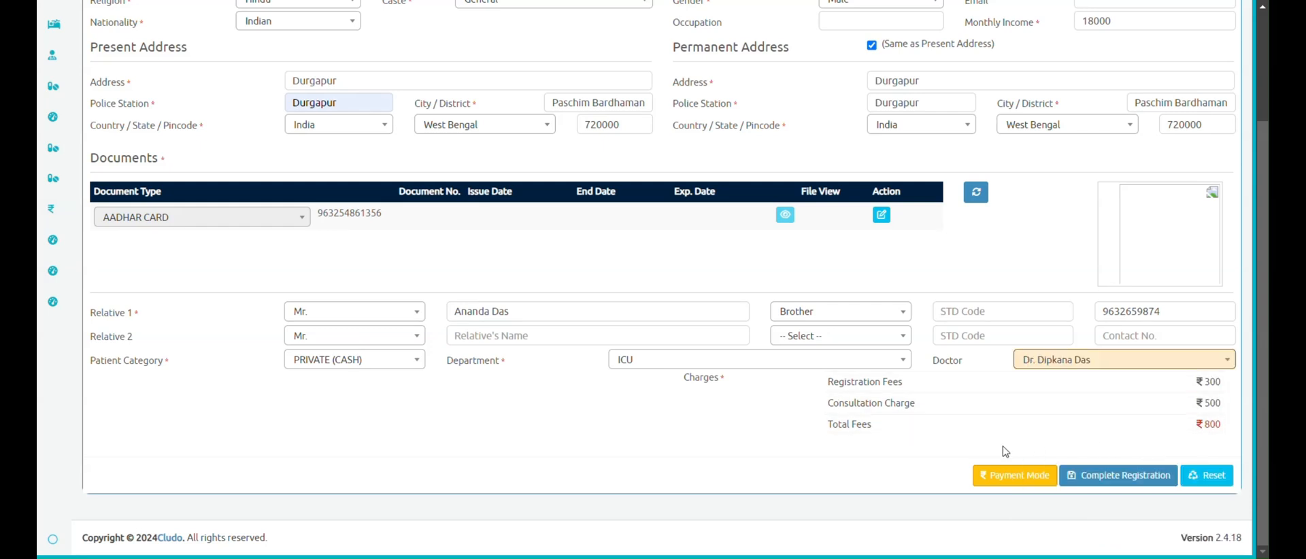
click(998, 476)
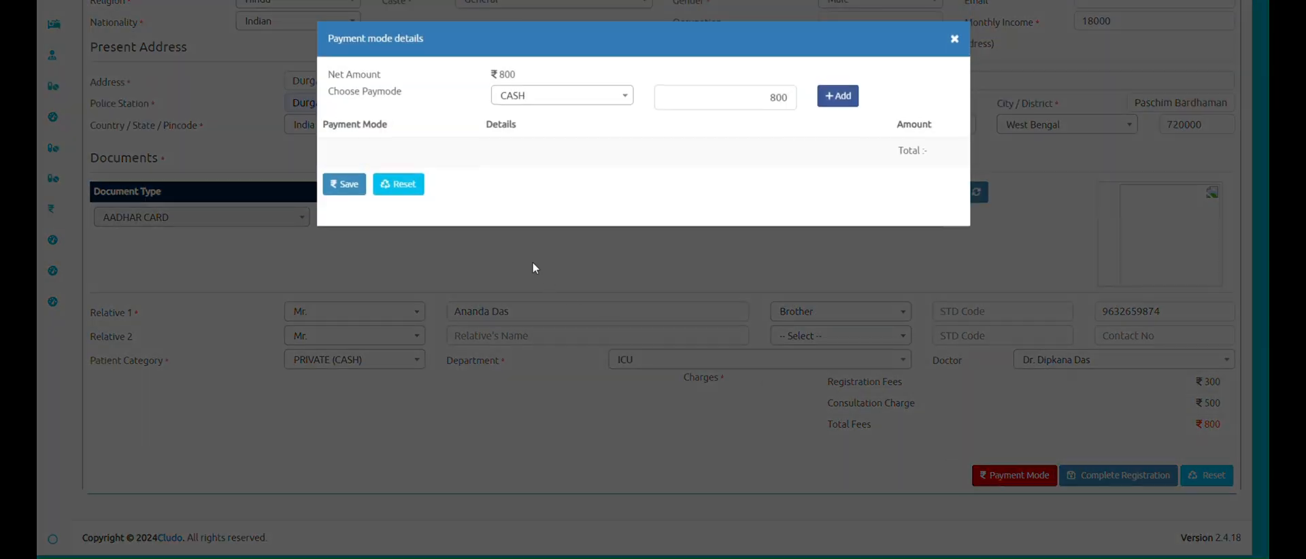
- Add a CASH payment of 800 and save the payment details
click(620, 100)
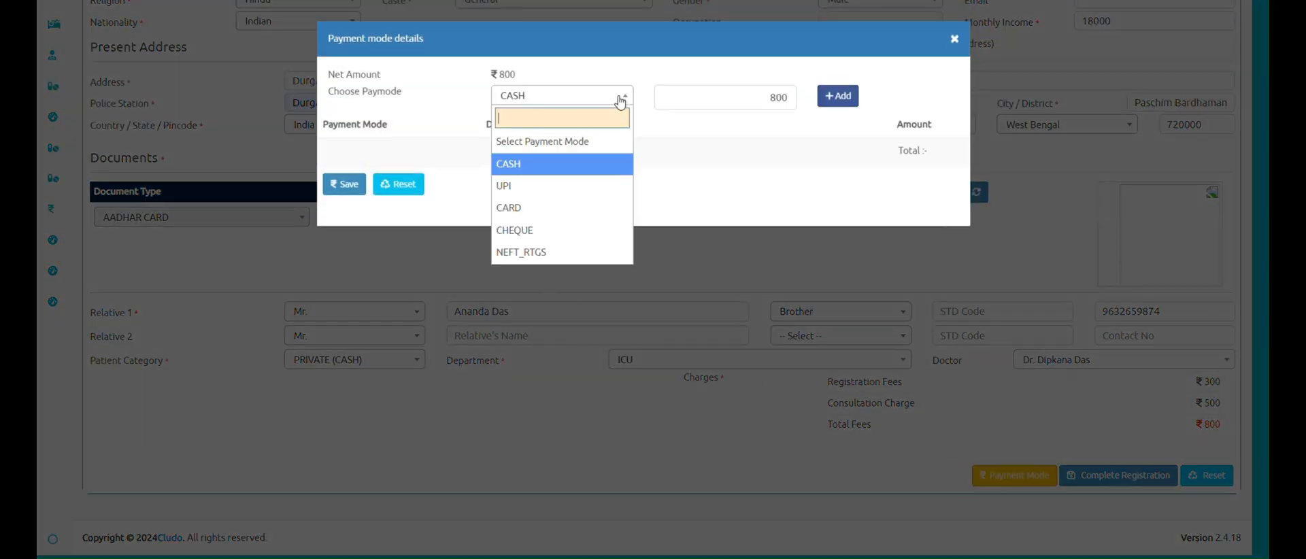
click(590, 166)
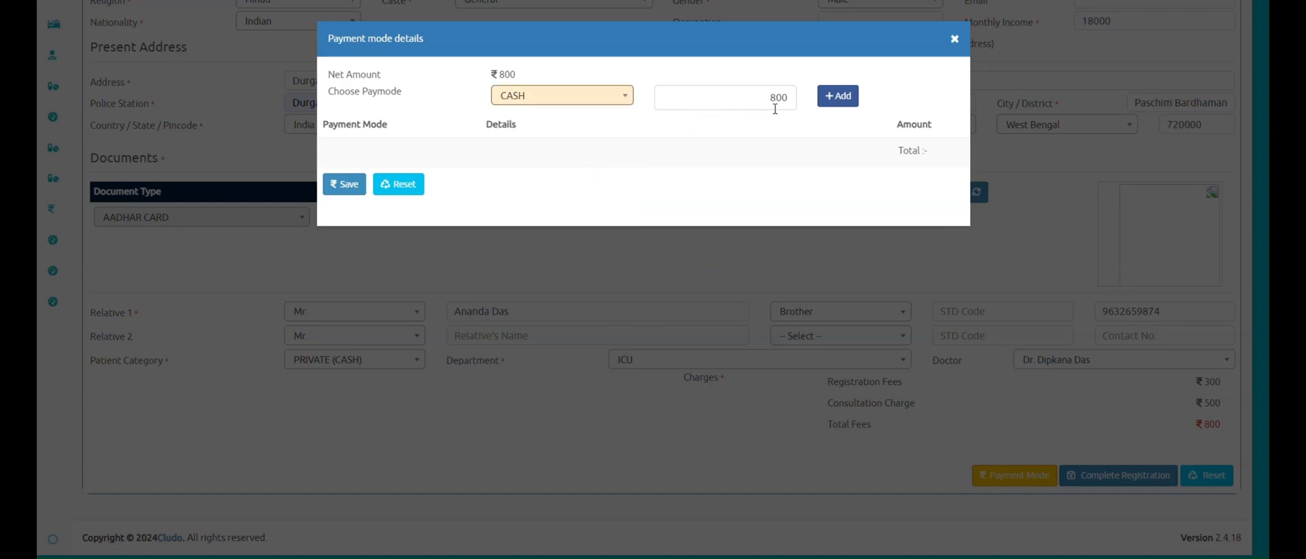
click(841, 101)
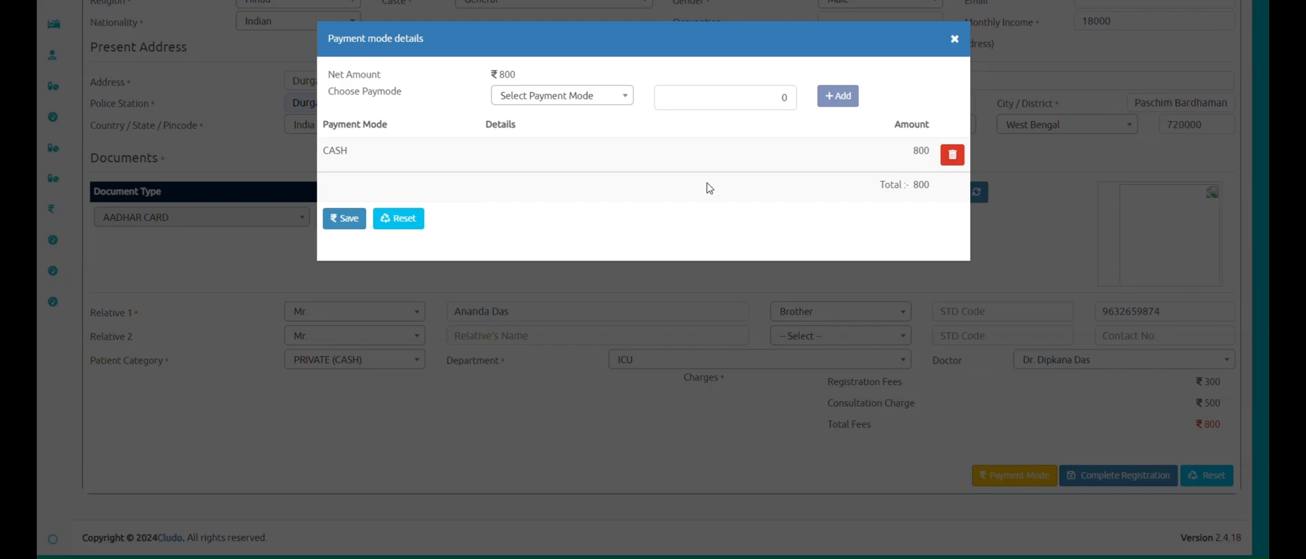
click(354, 219)
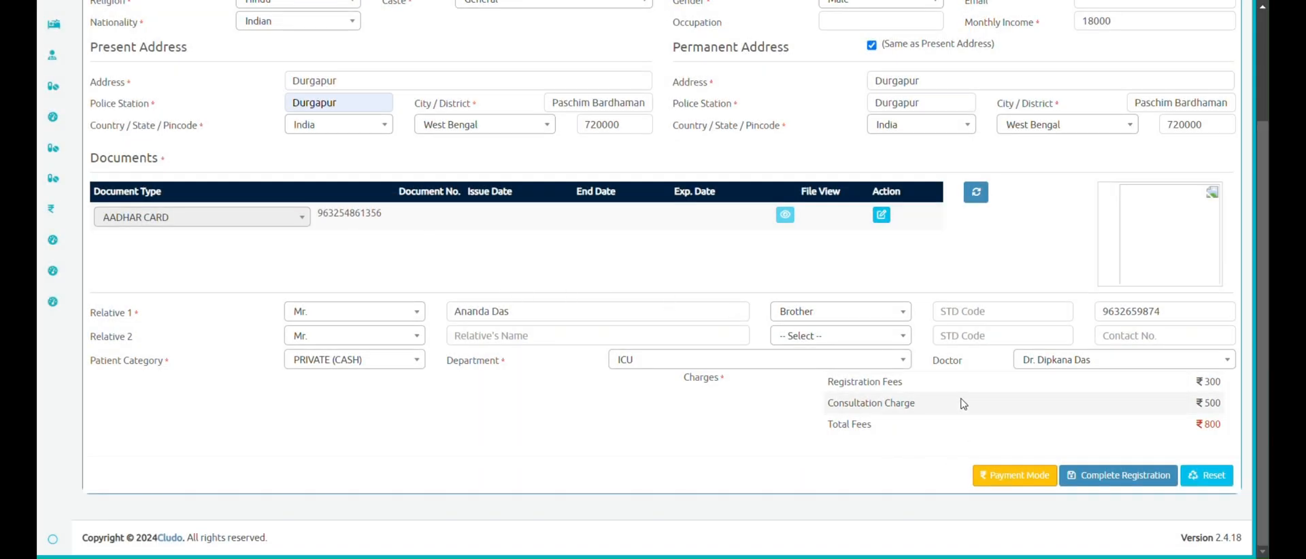
- Submit the outpatient registration with Complete Registration
click(1123, 482)
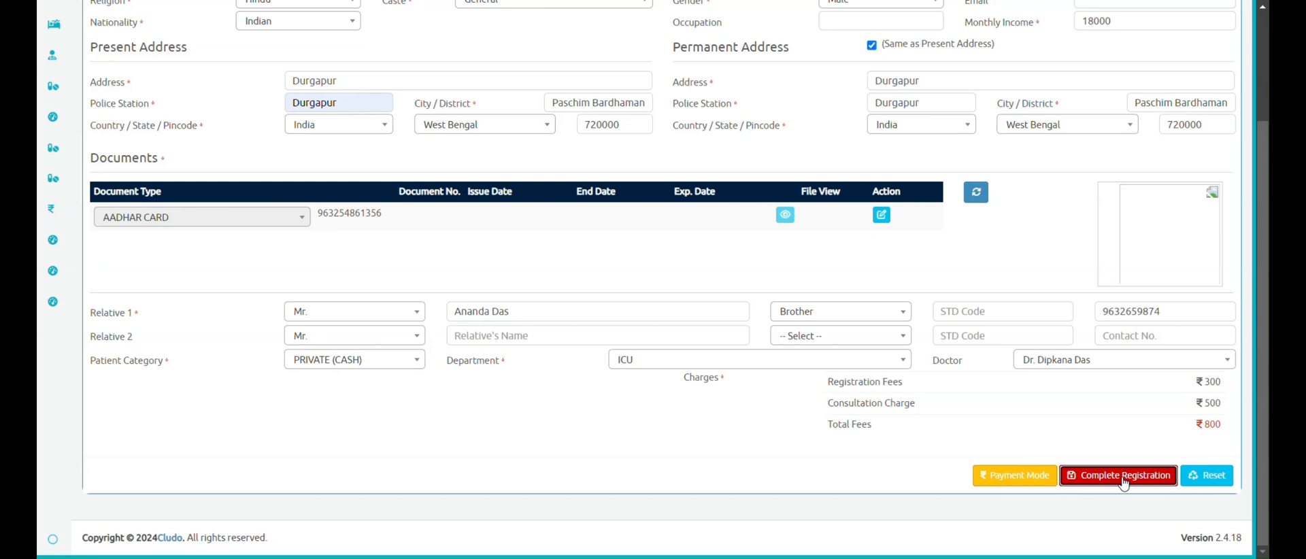